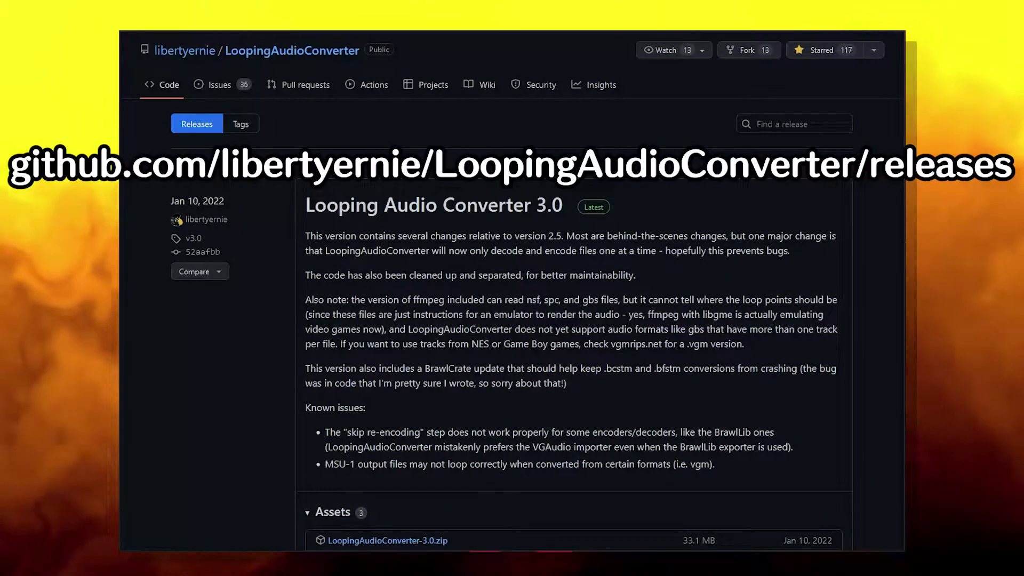
- Download LoopingAudioConverter-3.0.zip and the Citric Composer installer, then launch Citric Installer.msi
left_click(428, 541)
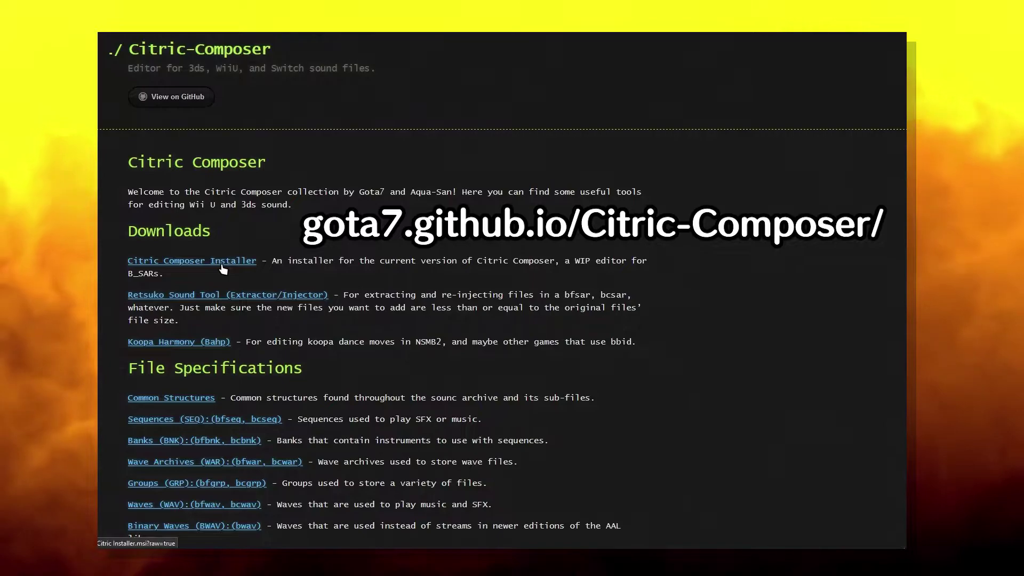
left_click(221, 263)
left_click(436, 299)
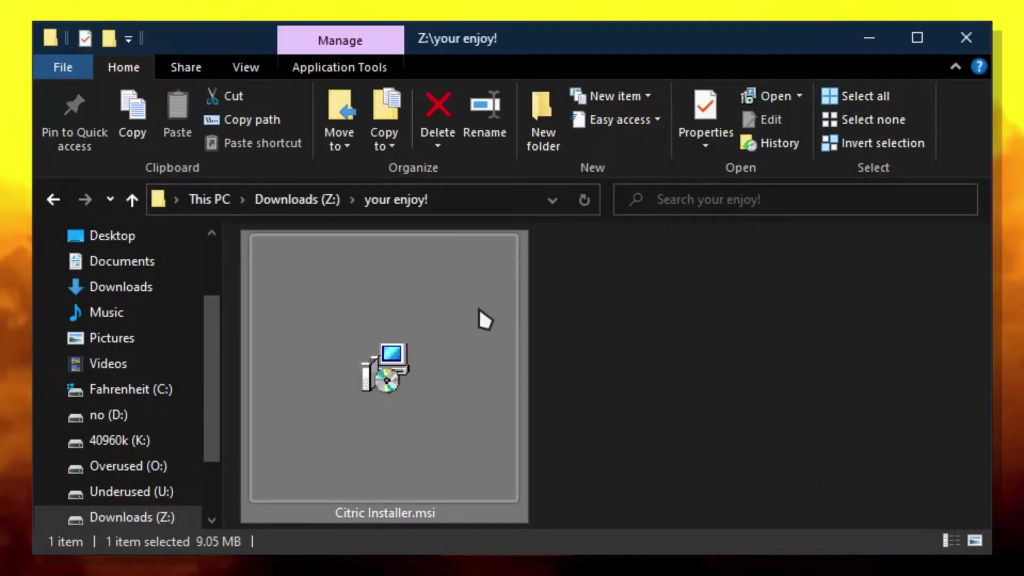
double_click(485, 319)
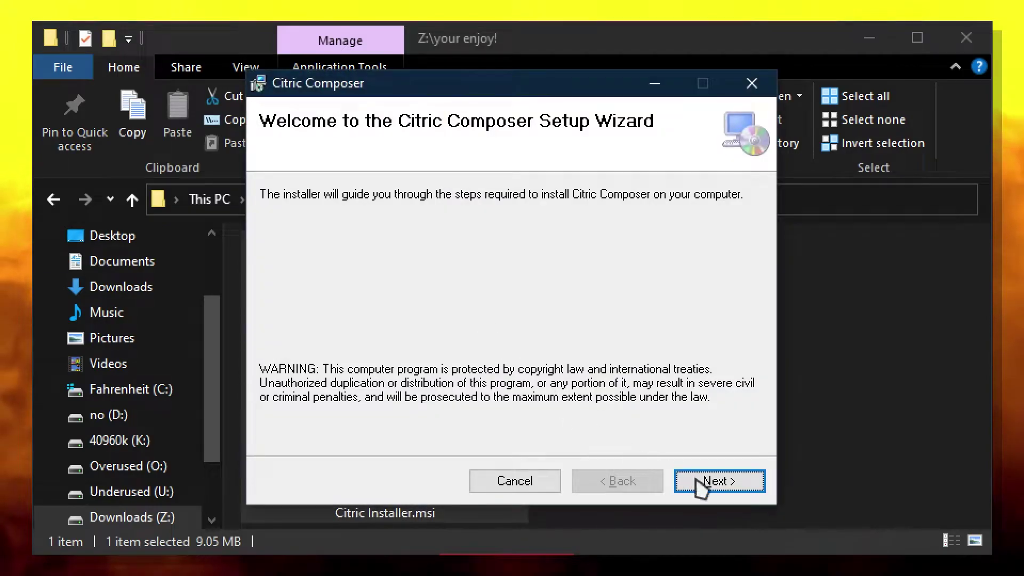
- Install Citric Composer by completing the setup wizard
left_click(691, 476)
left_click(715, 485)
left_click(713, 485)
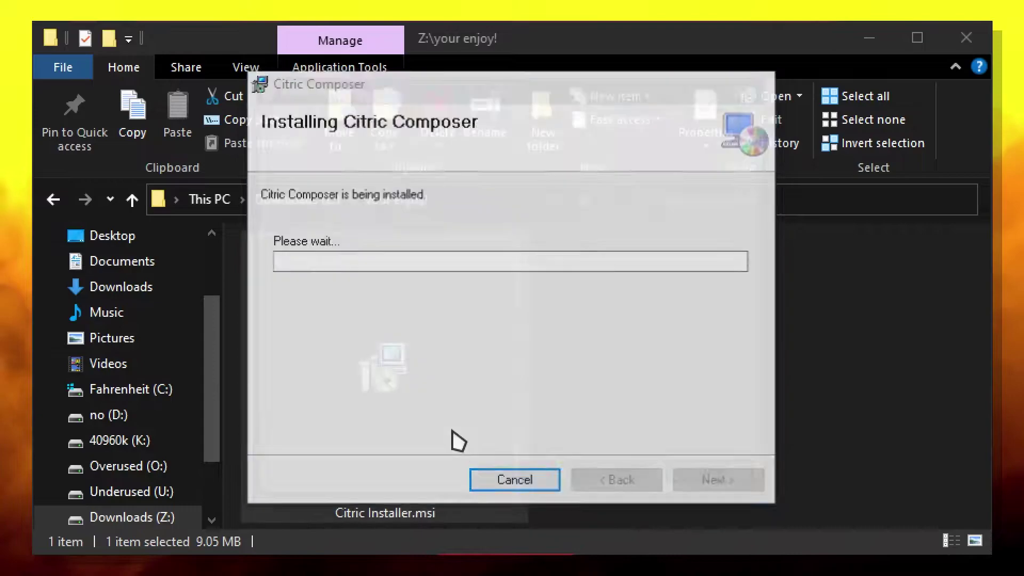
left_click(739, 486)
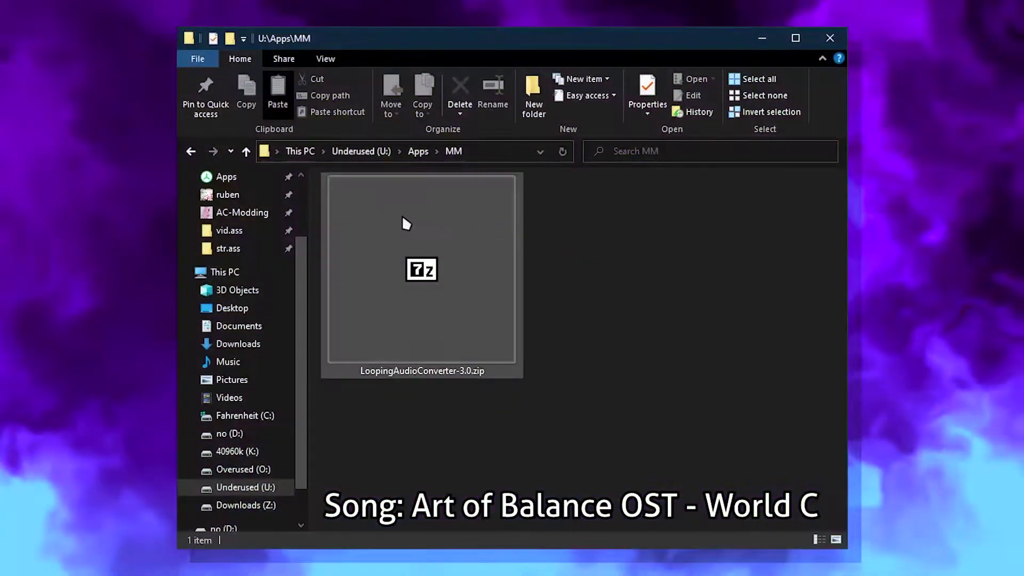
- Extract LoopingAudioConverter-3.0.zip with 7-Zip into its own folder and run LoopingAudioConverter.exe
right_click(384, 215)
mouse_move(436, 260)
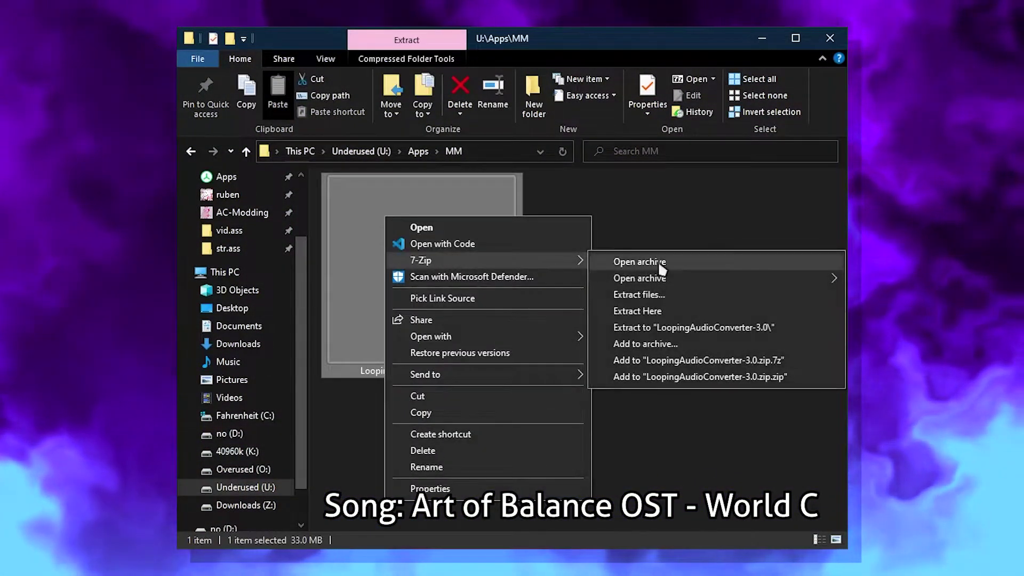
left_click(752, 322)
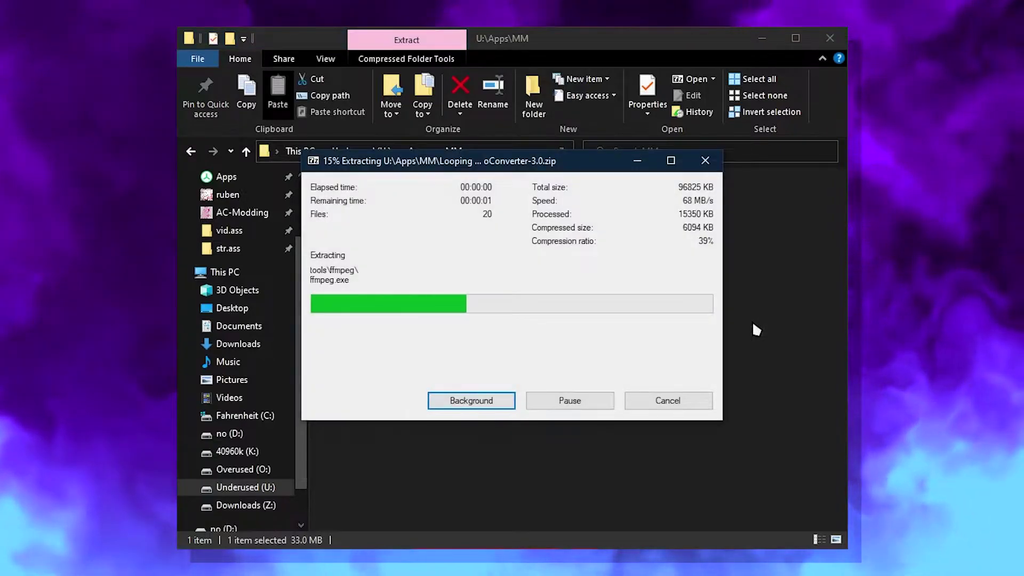
left_click(476, 314)
double_click(476, 314)
double_click(346, 271)
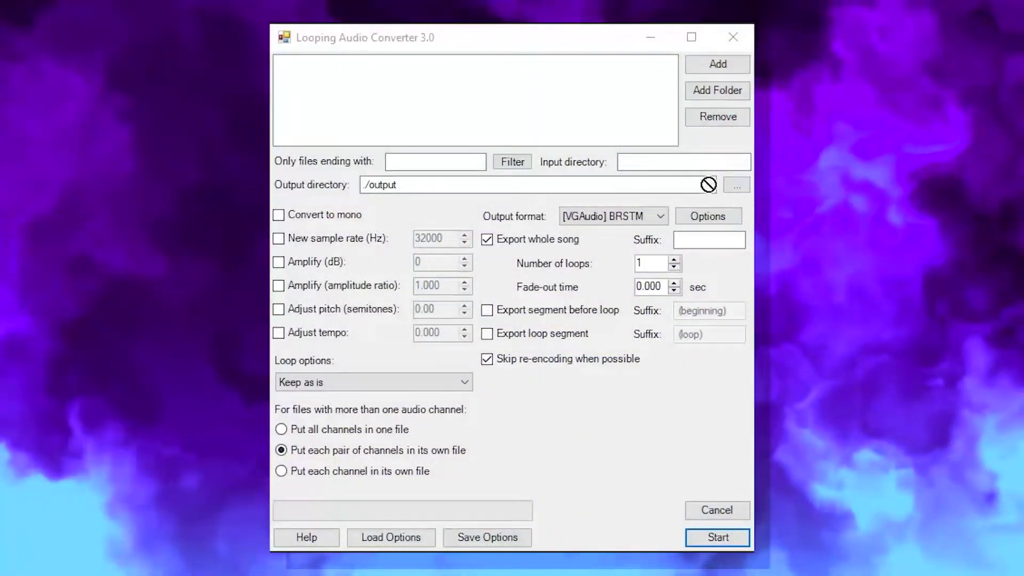
- Add the WAV songs and convert them with output format [VGAudio] BCSTM
left_click_drag(708, 183, 514, 95)
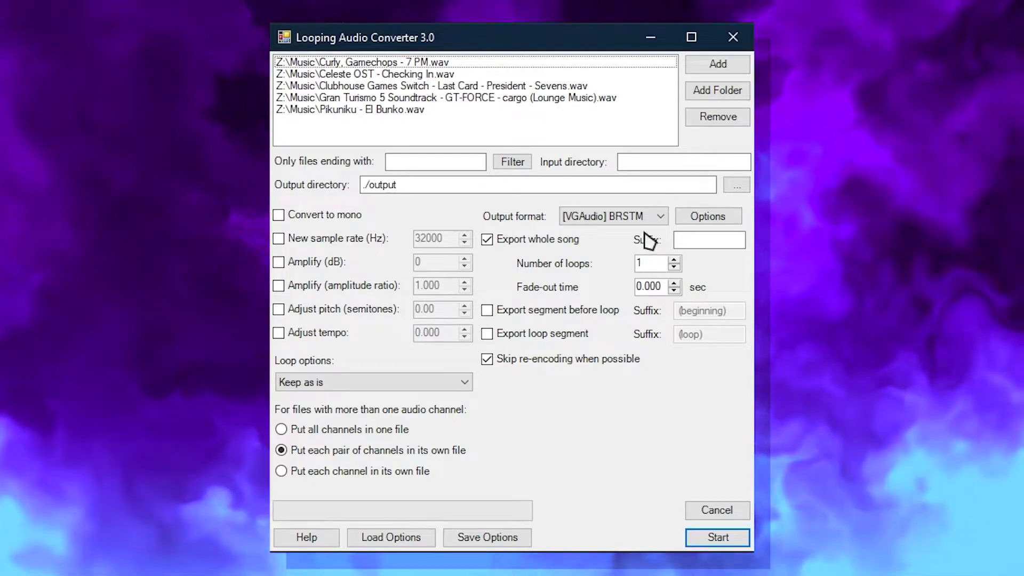
left_click(646, 216)
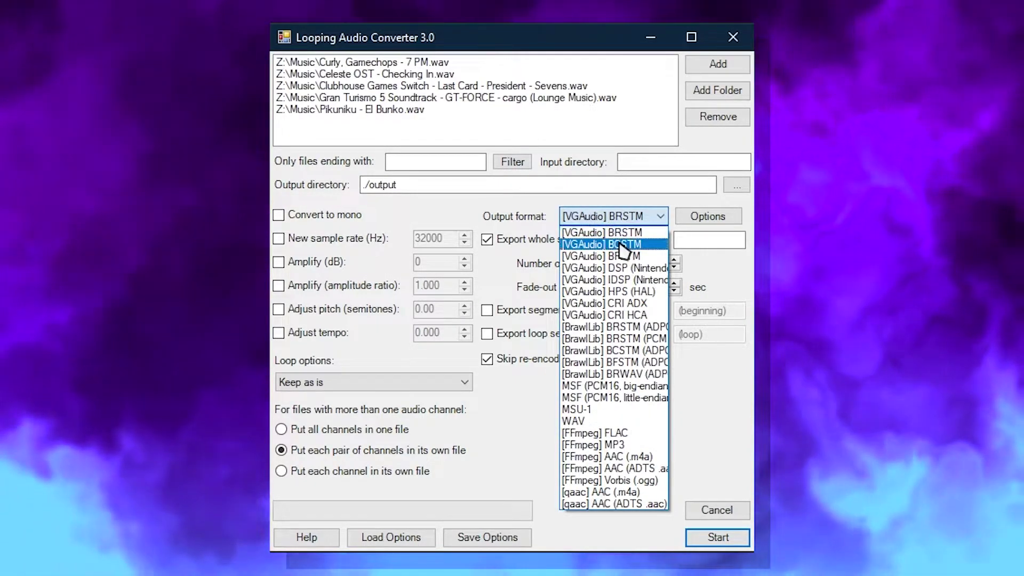
left_click(622, 245)
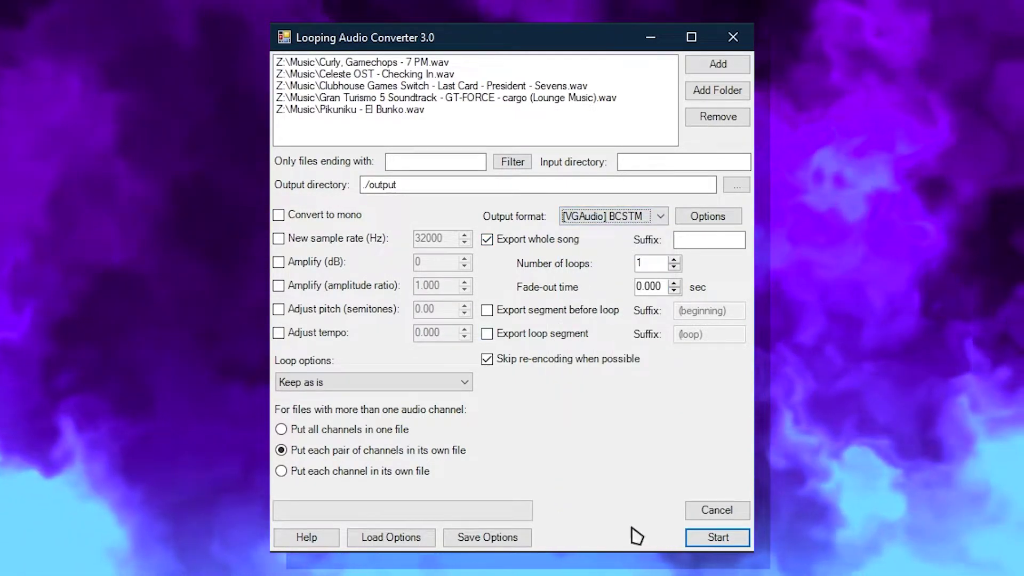
left_click(706, 543)
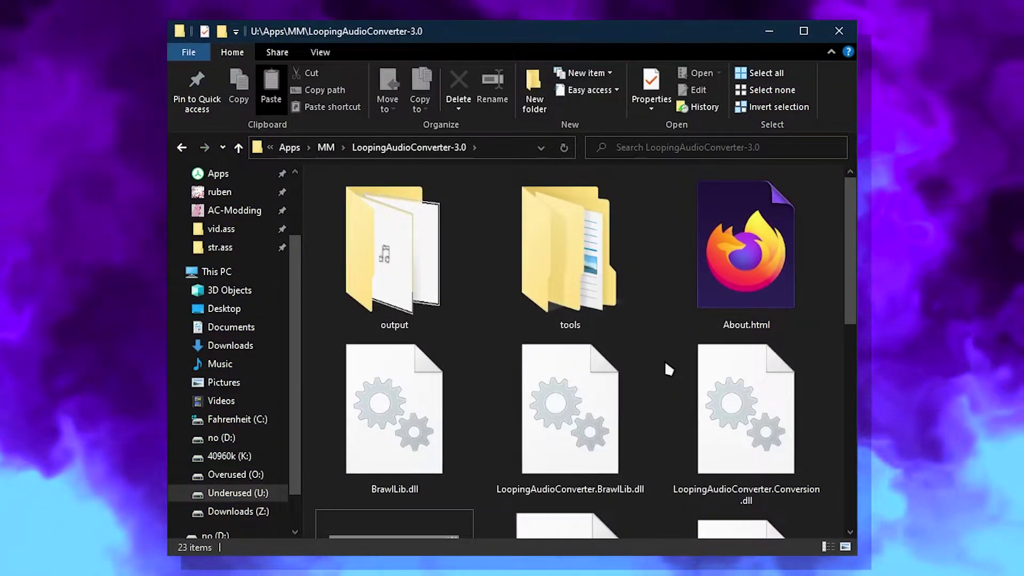
- Open the output folder and select the converted 7 PM .bcstm file
left_click(411, 256)
double_click(410, 256)
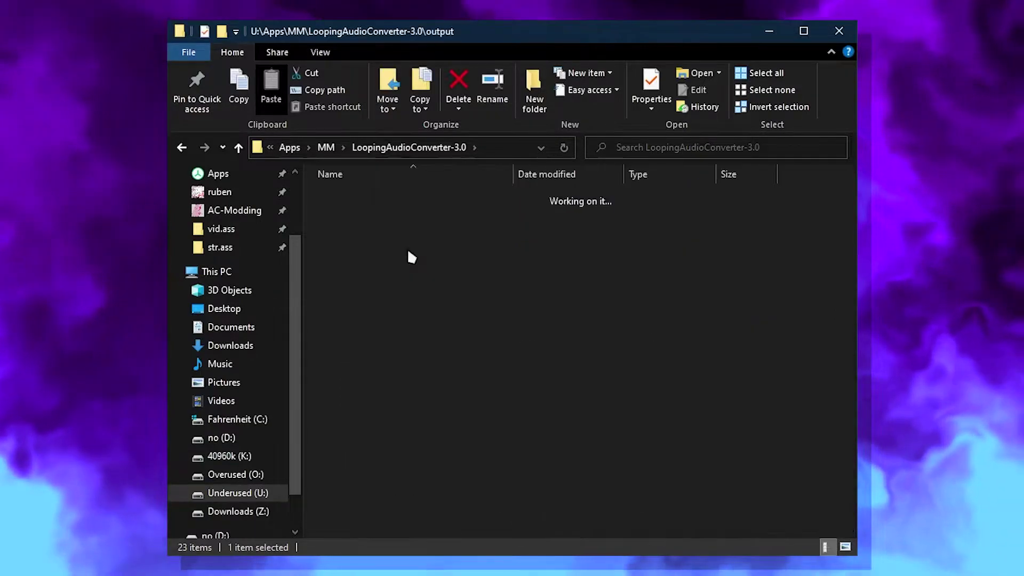
left_click(368, 233)
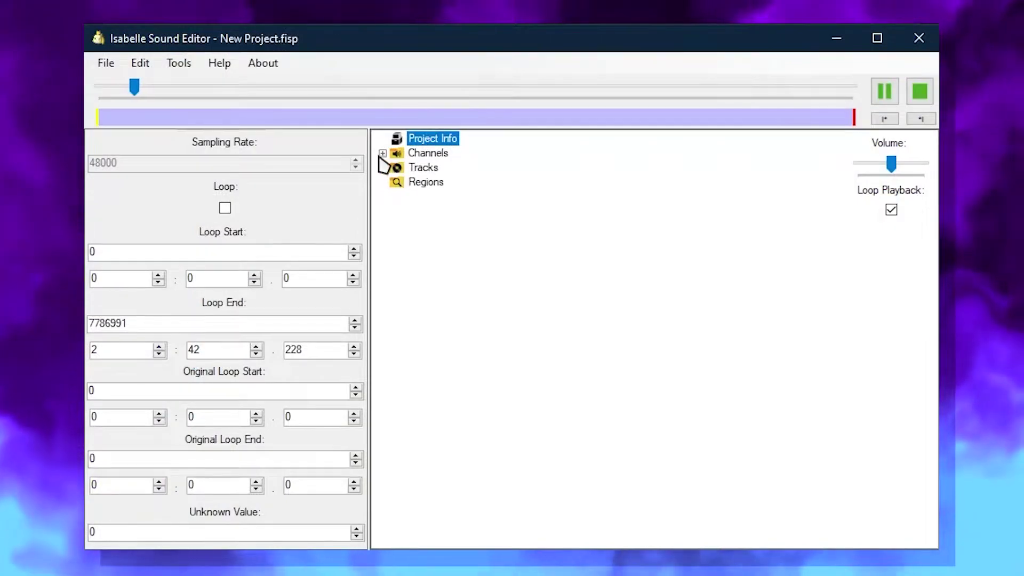
- Move the loop start to 654675 (0:13.639) and pull the loop end earlier
left_click(382, 153)
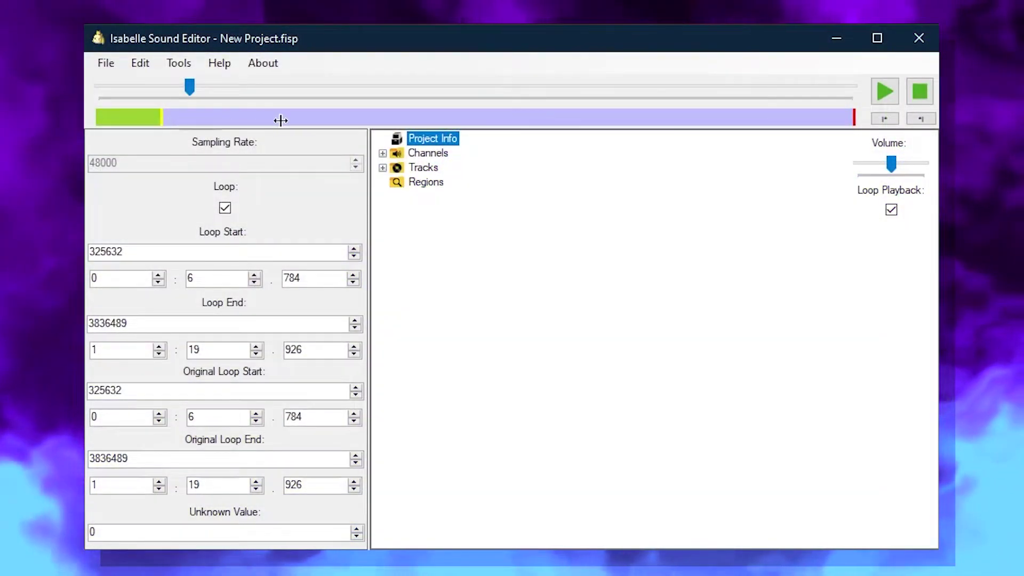
mouse_move(281, 121)
left_mouse_down()
mouse_move(315, 118)
mouse_move(226, 118)
left_mouse_up()
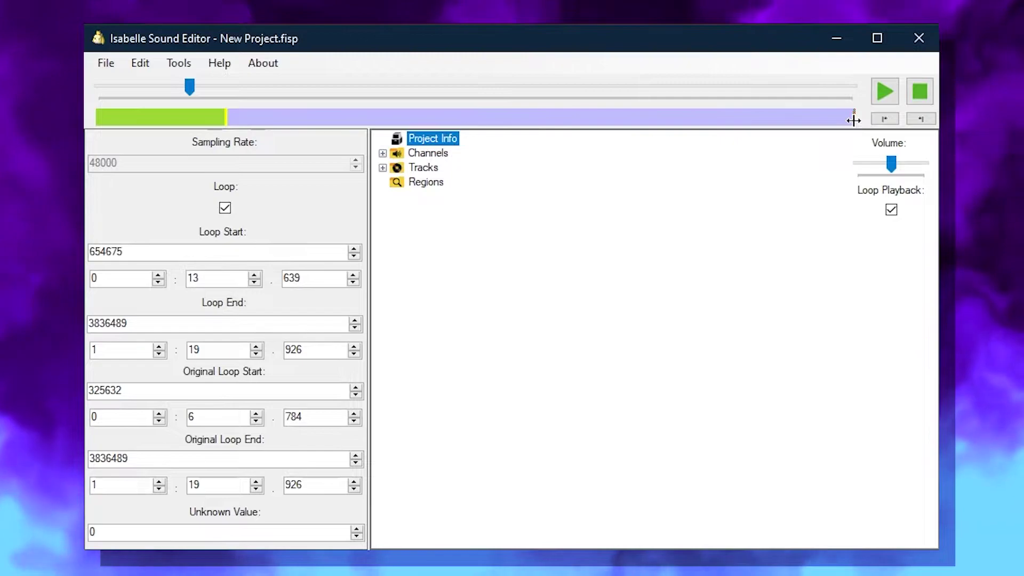
left_click_drag(853, 120, 714, 120)
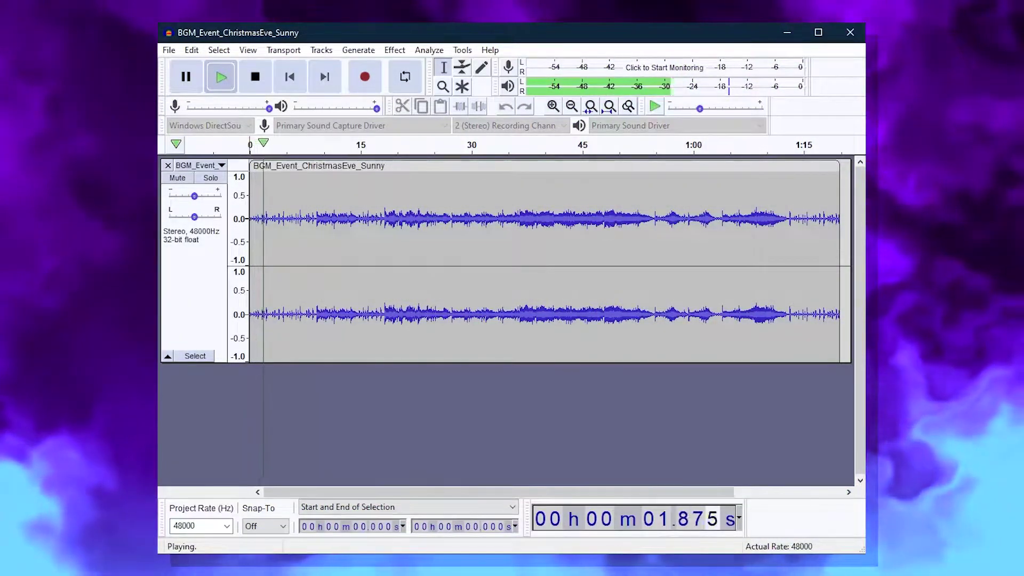
- Switch Audacity's time counter display format to samples
left_click(739, 517)
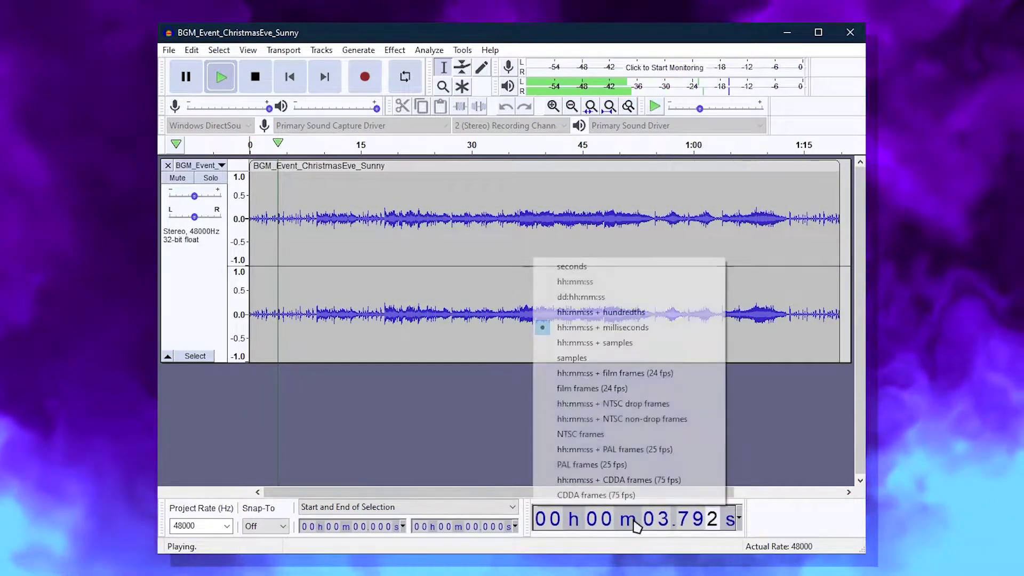
left_click(610, 358)
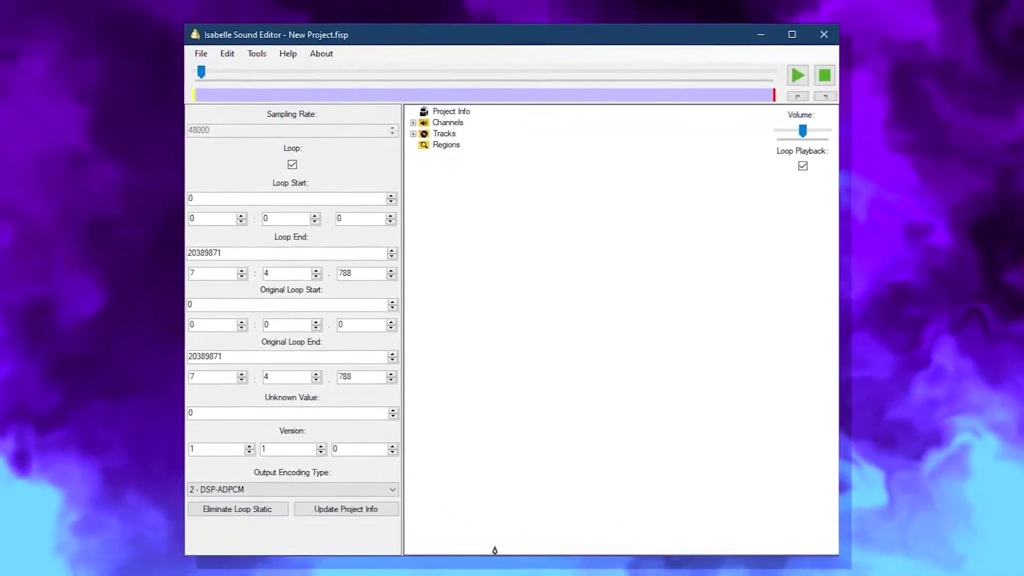
- Update the project info and export the song as a binary file named BGM_Demo_Yumem
left_click(363, 510)
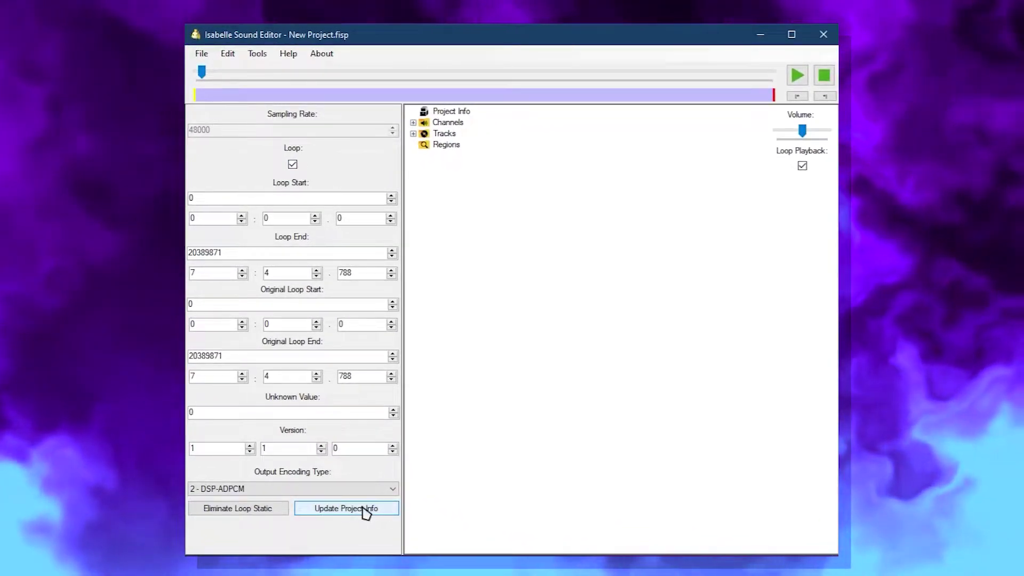
left_click(201, 54)
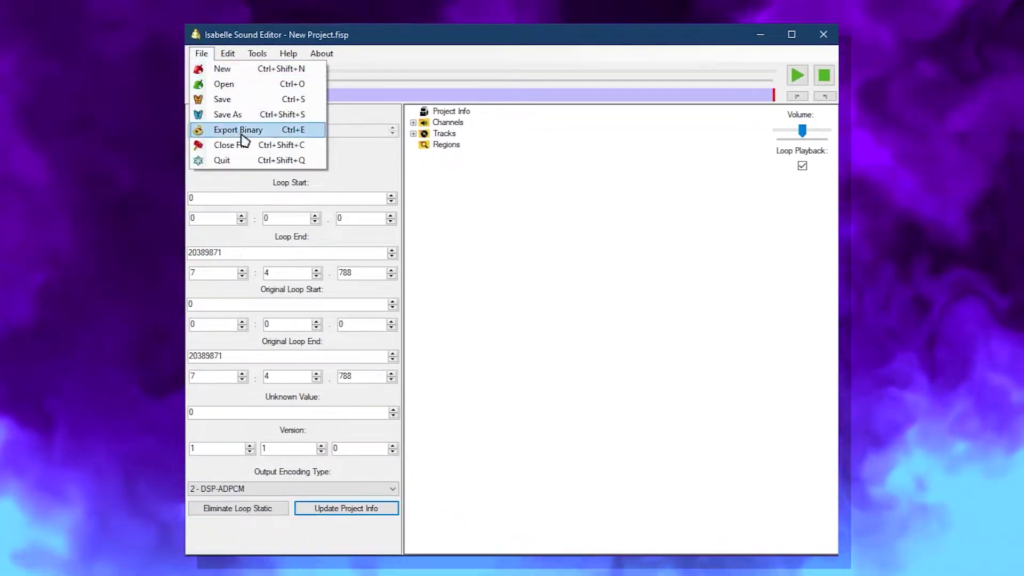
left_click(241, 131)
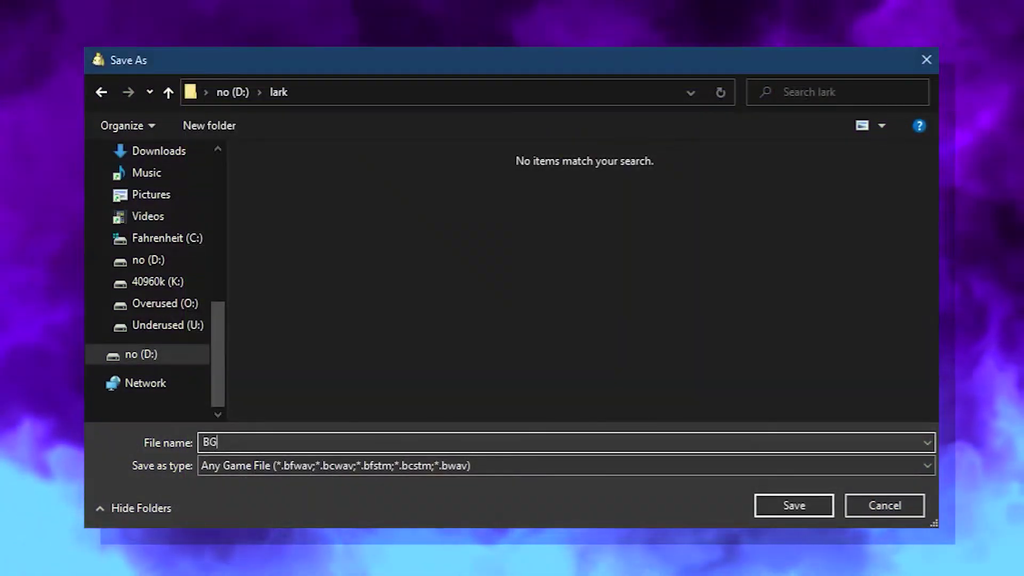
type("BGM_Demo_Yu")
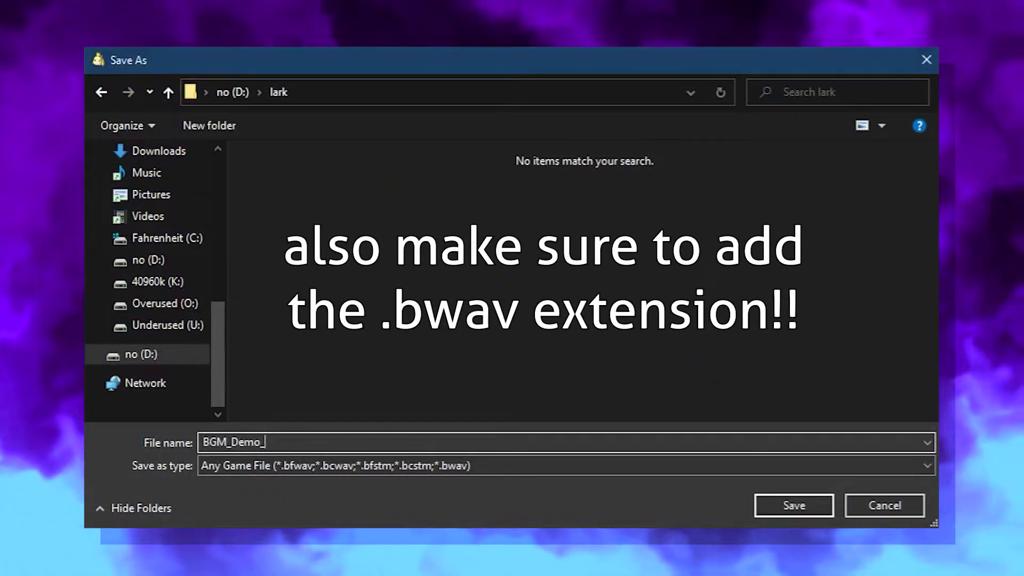
type("mem")
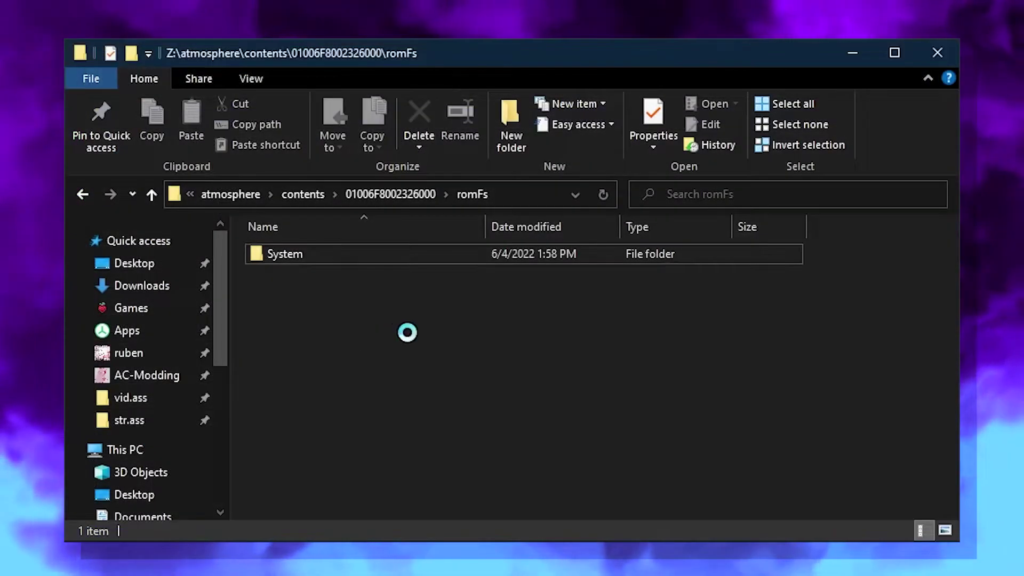
- Create a Sound folder in romFs with a Resource folder inside it
right_click(491, 318)
mouse_move(474, 296)
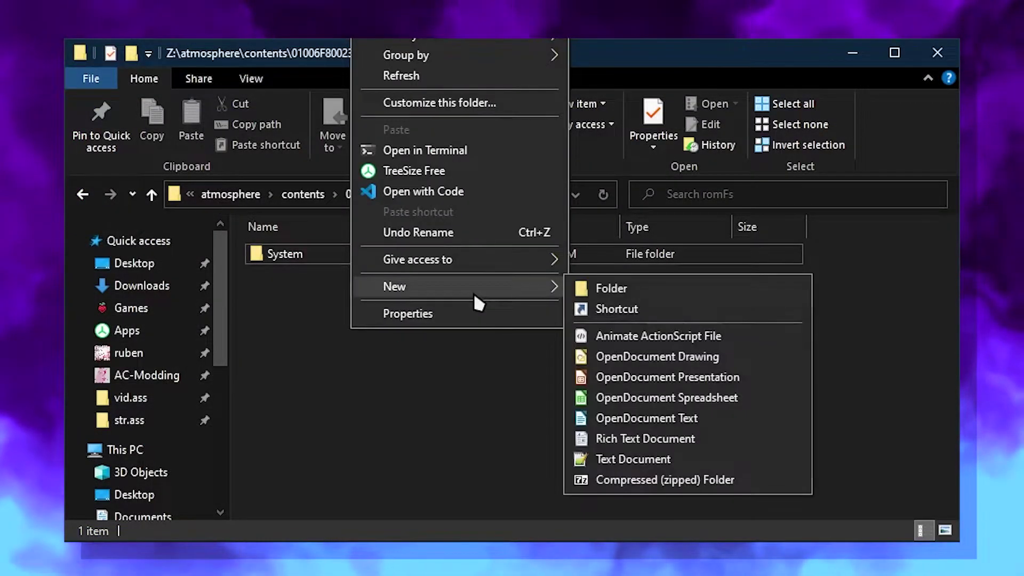
left_click(621, 291)
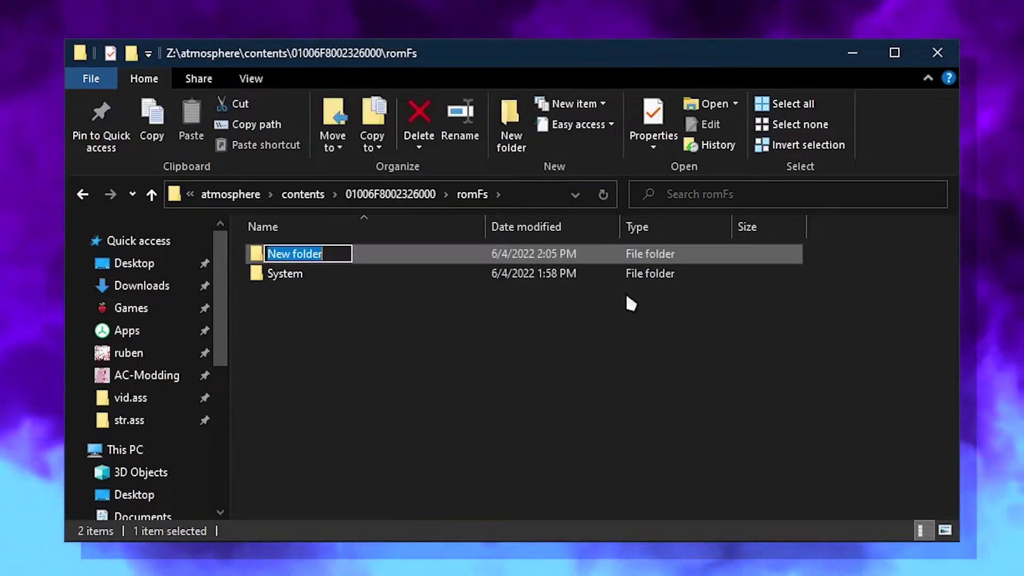
type("Sound")
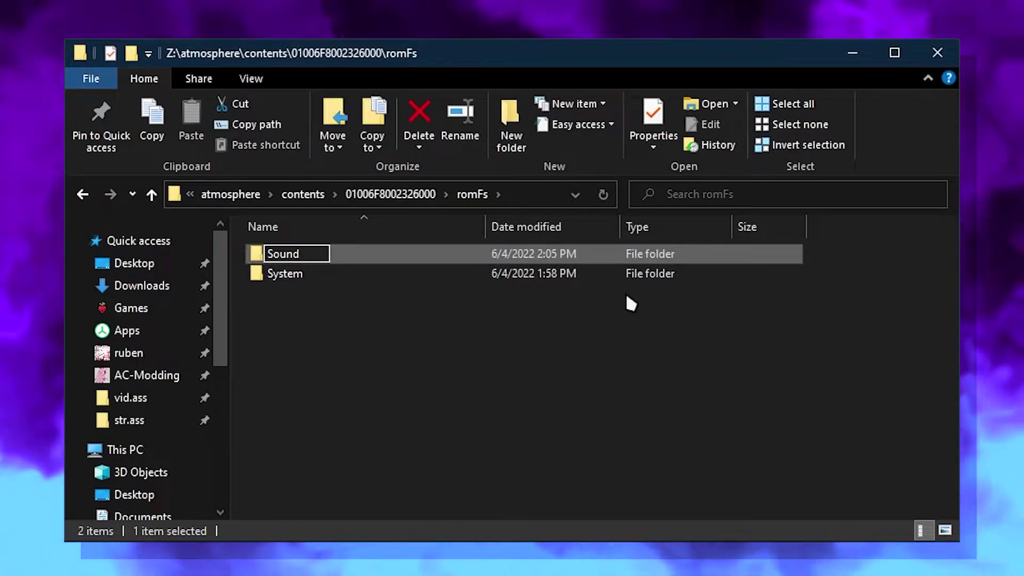
key("Return")
key("Return")
right_click(580, 303)
mouse_move(693, 271)
left_click(790, 275)
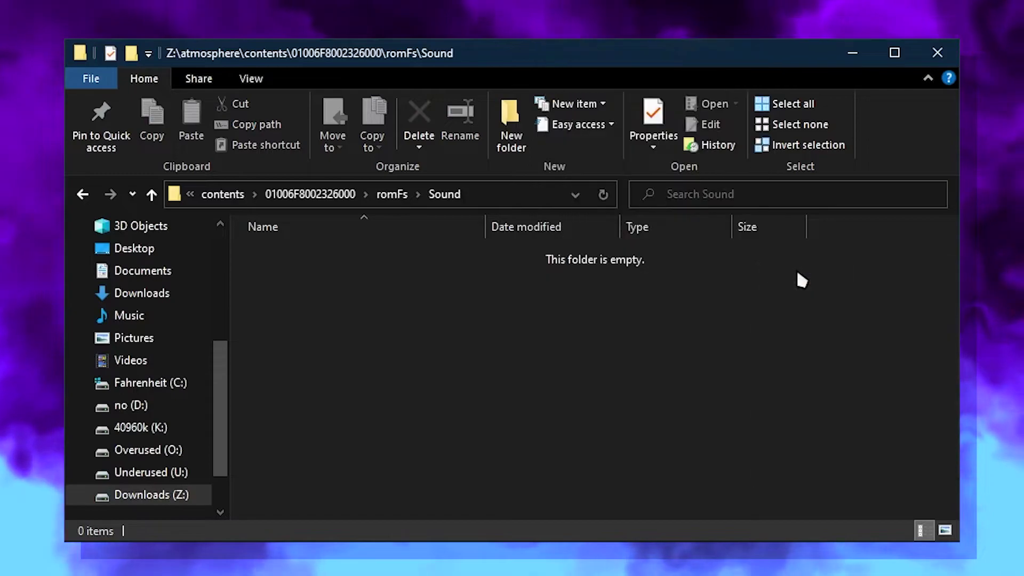
type("Resource")
key("Return")
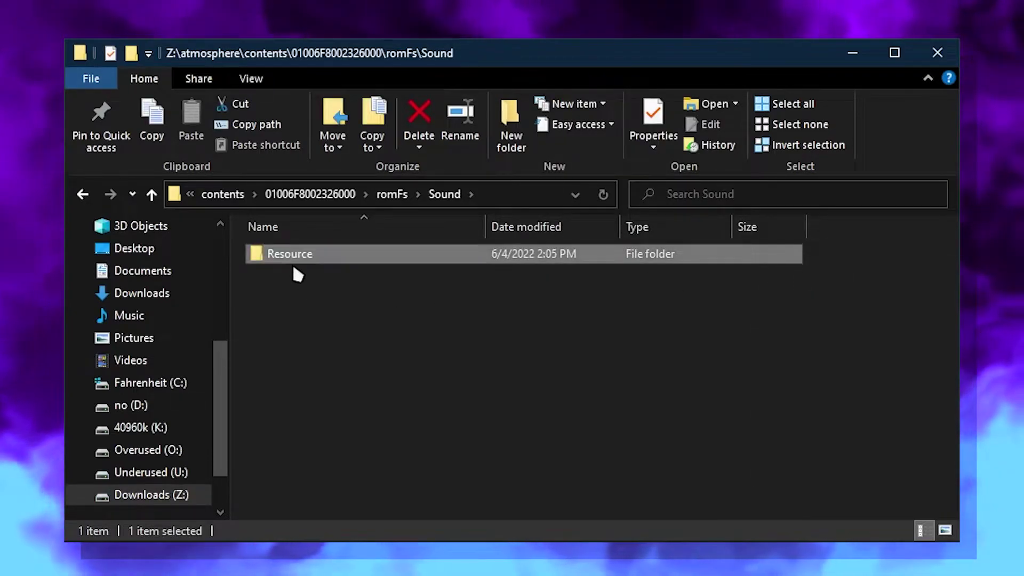
key("Return")
- Create a Stream folder inside Resource and copy BGM_Indoor_AirPort.bwav into it
right_click(293, 283)
mouse_move(361, 242)
left_click(583, 245)
type("Stream")
key("Return")
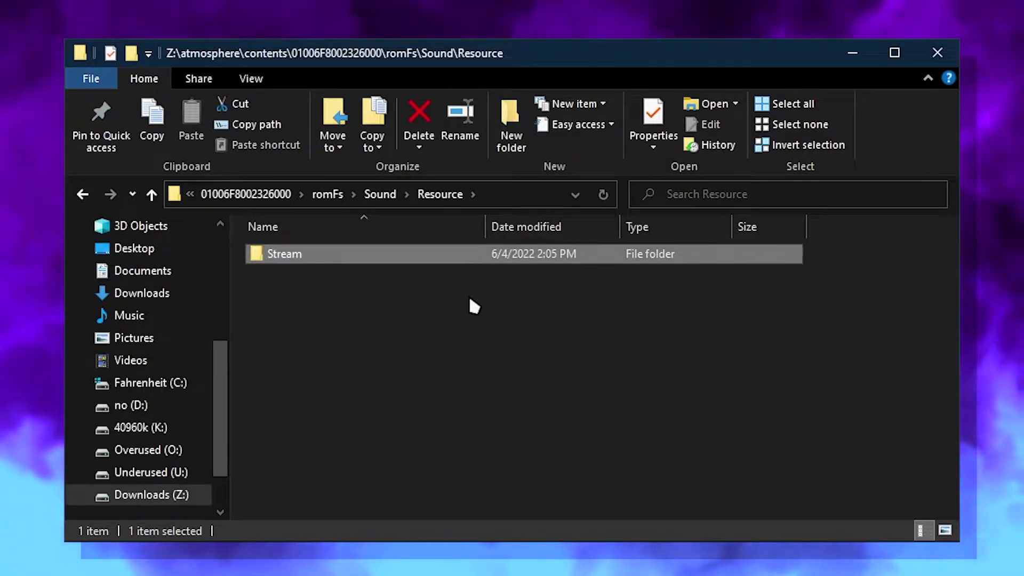
double_click(282, 254)
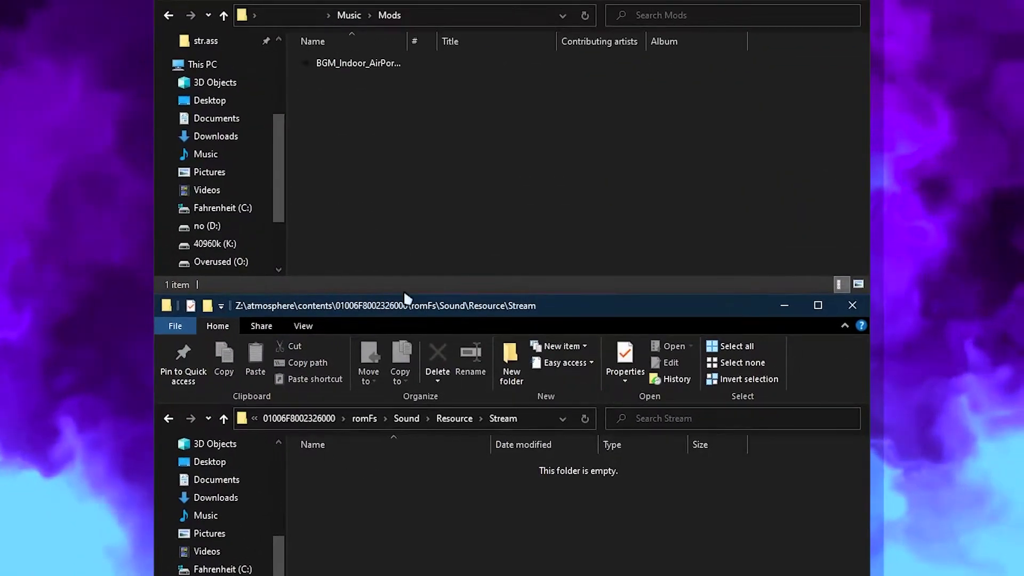
left_click_drag(340, 67, 386, 77)
left_click_drag(413, 400, 404, 552)
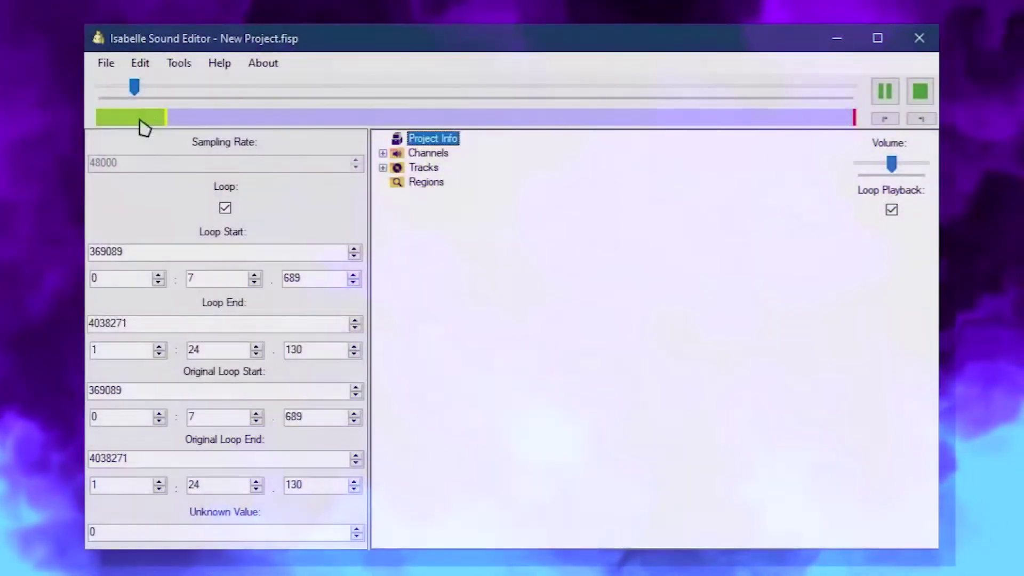
left_click(149, 63)
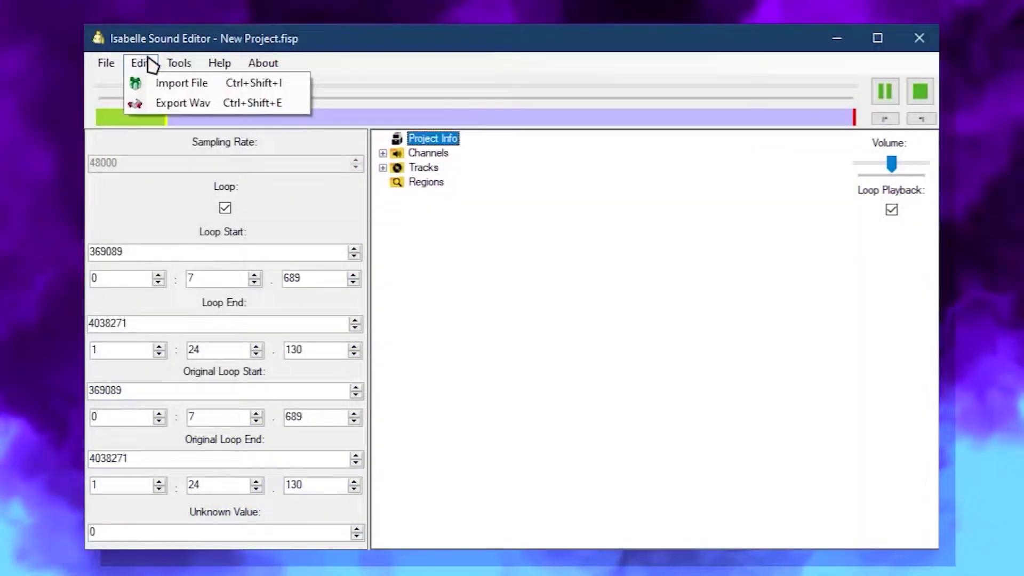
- Export the project as Really cool wave file!.wav and play it from Explorer
left_click(173, 103)
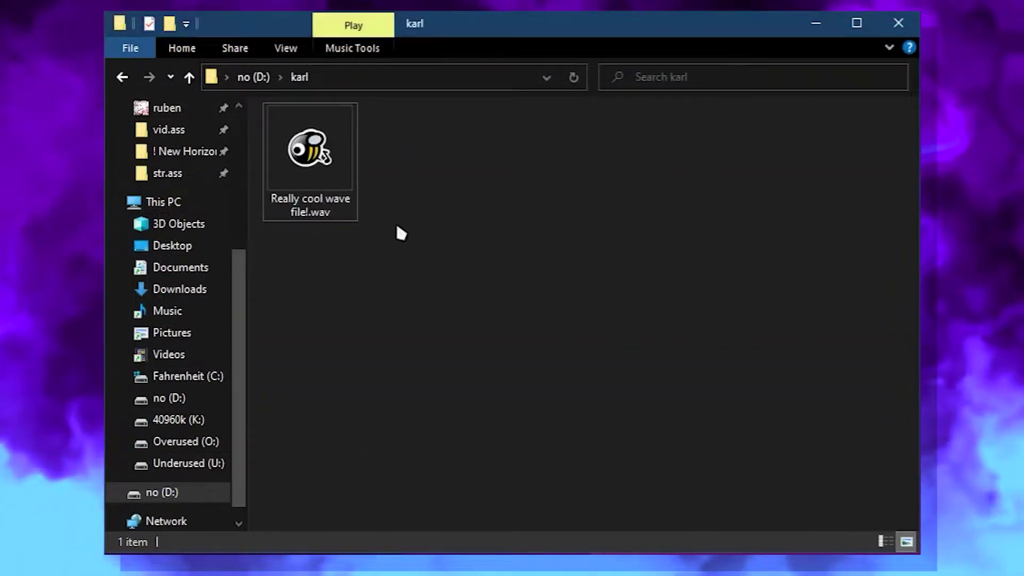
left_click(337, 159)
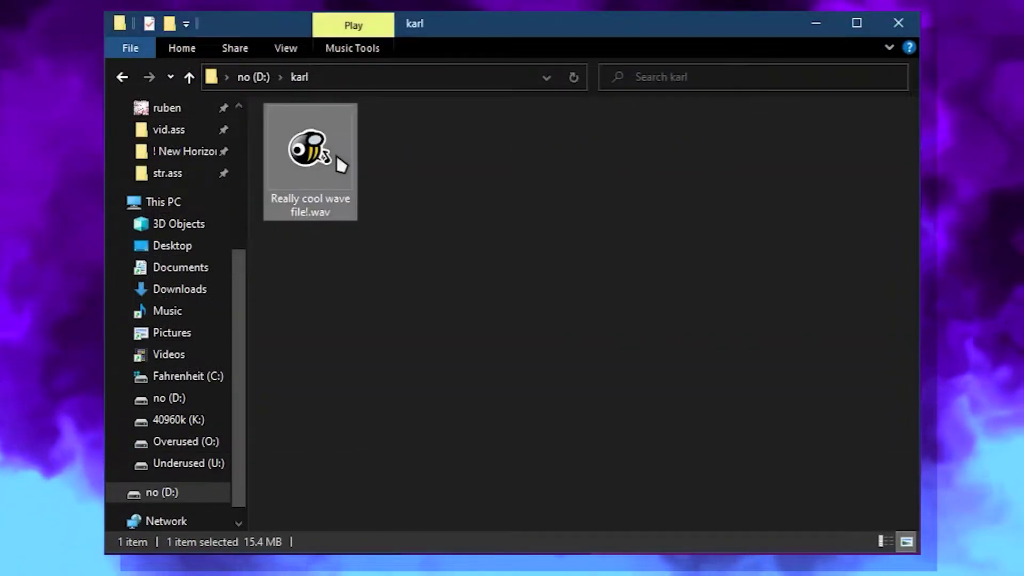
double_click(322, 153)
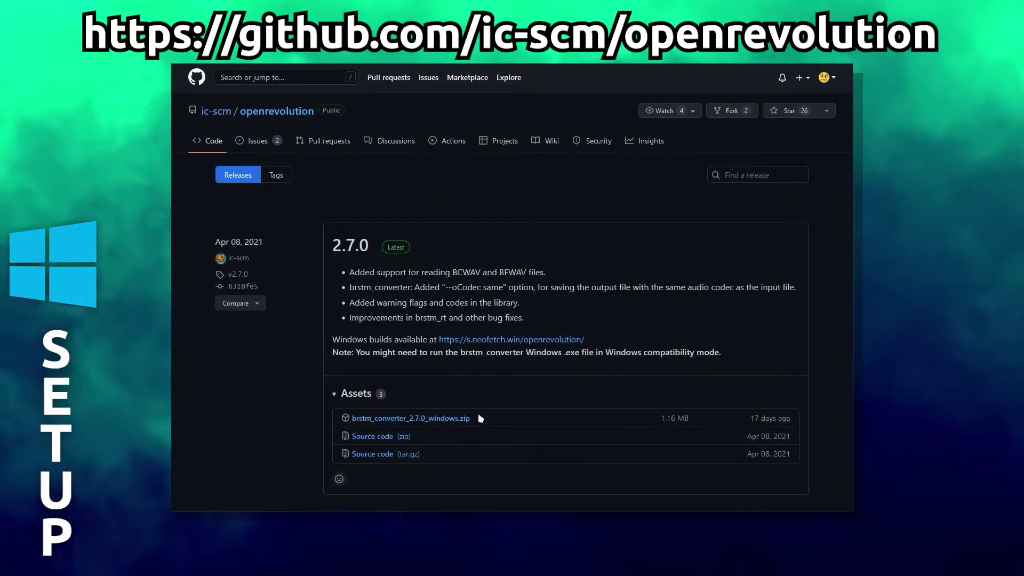
- Save brstm_converter_2.7.0_windows.zip from the openrevolution 2.7.0 release assets
left_click(458, 418)
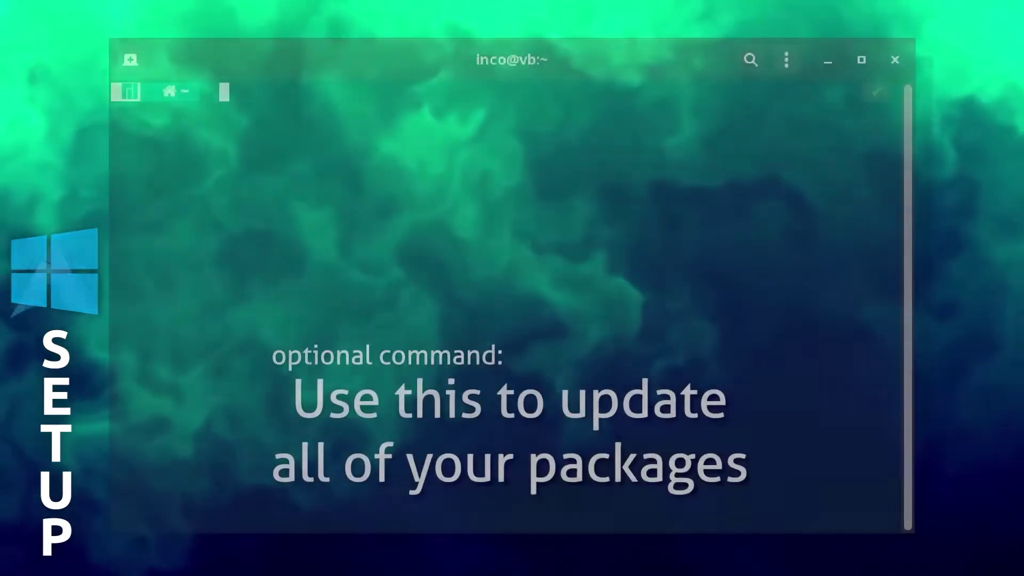
type("sudo pacman -S git base-devel")
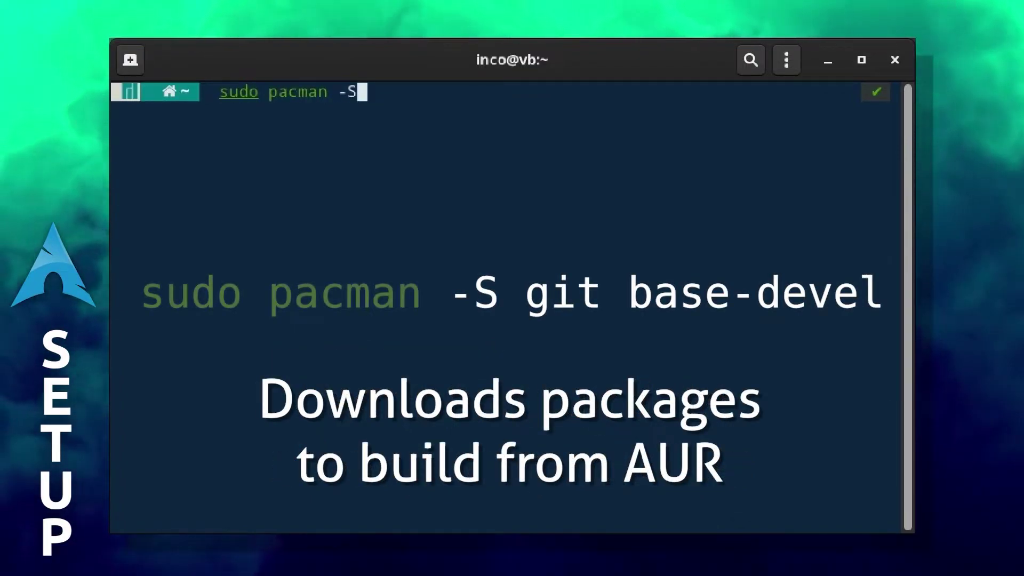
- Install git and base-devel with sudo pacman -S, confirming with y
key("Return")
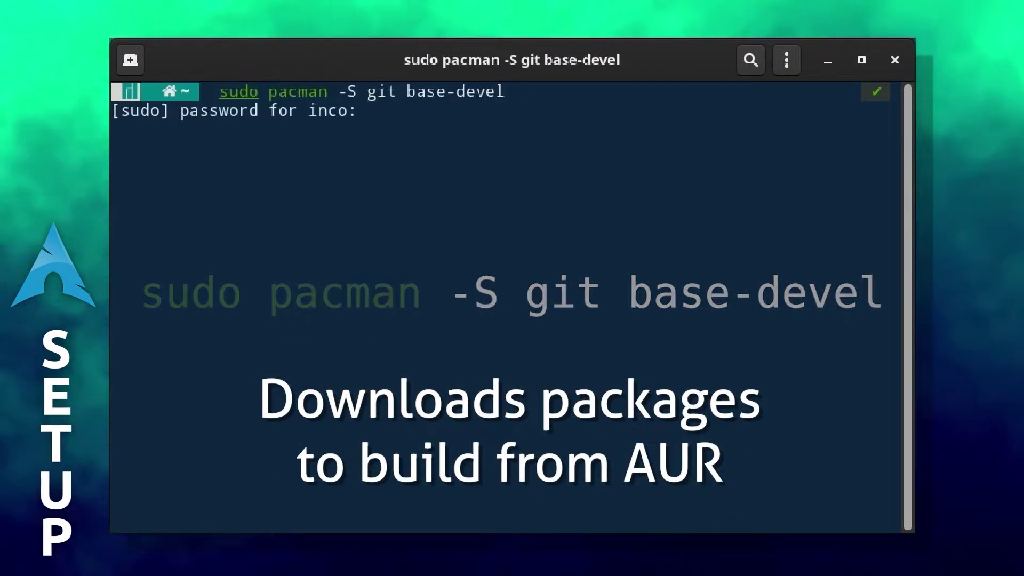
key("Return")
type("y")
key("Return")
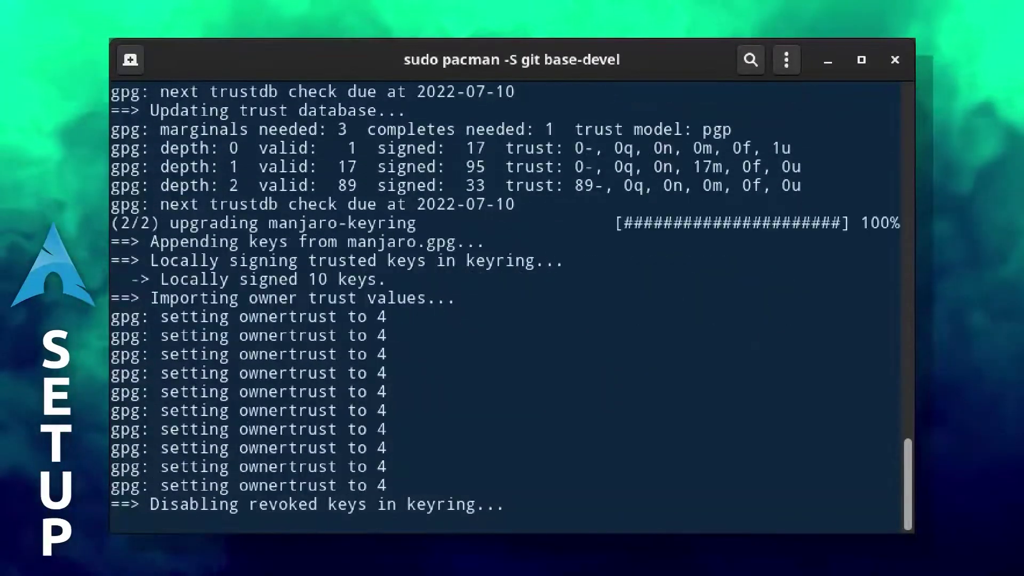
key("Return")
type("y")
key("Return")
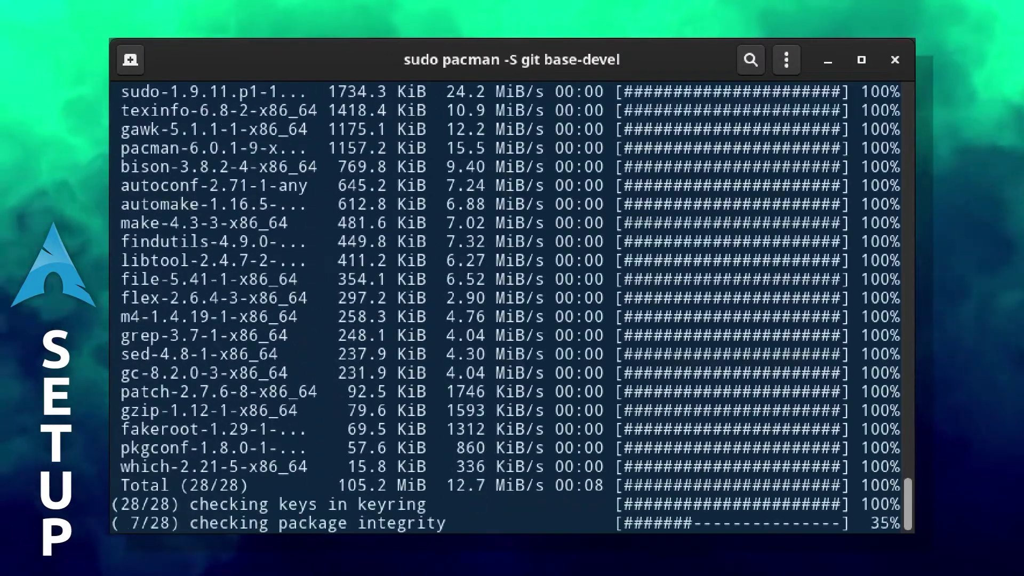
- Clone the AUR openrevolution-git repo, then build and install it with makepkg -si
key("ctrl+l")
type("git clo")
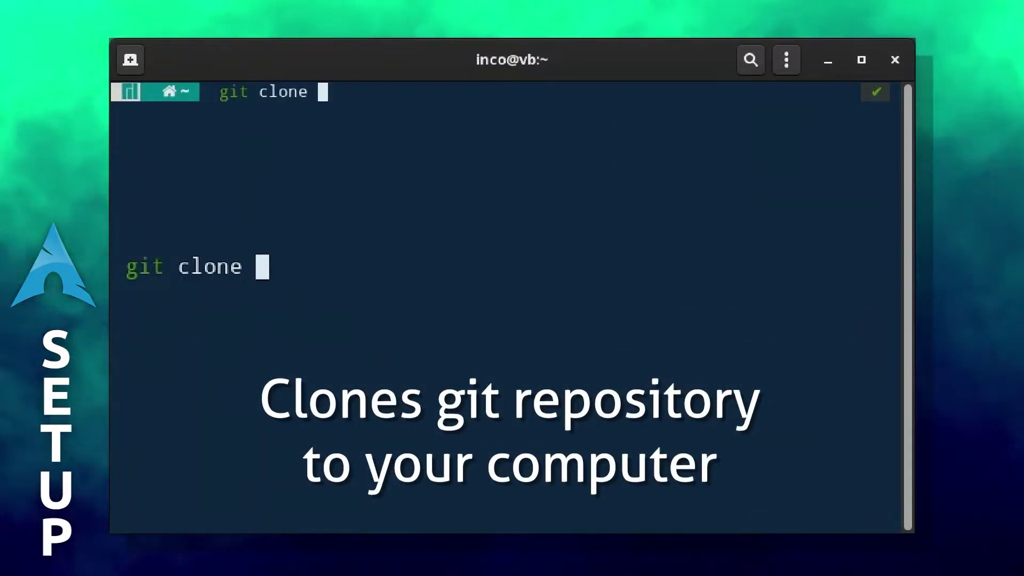
type("ne")
type("https://aur.archlinux.org/openrevolution-git.git")
key("Return")
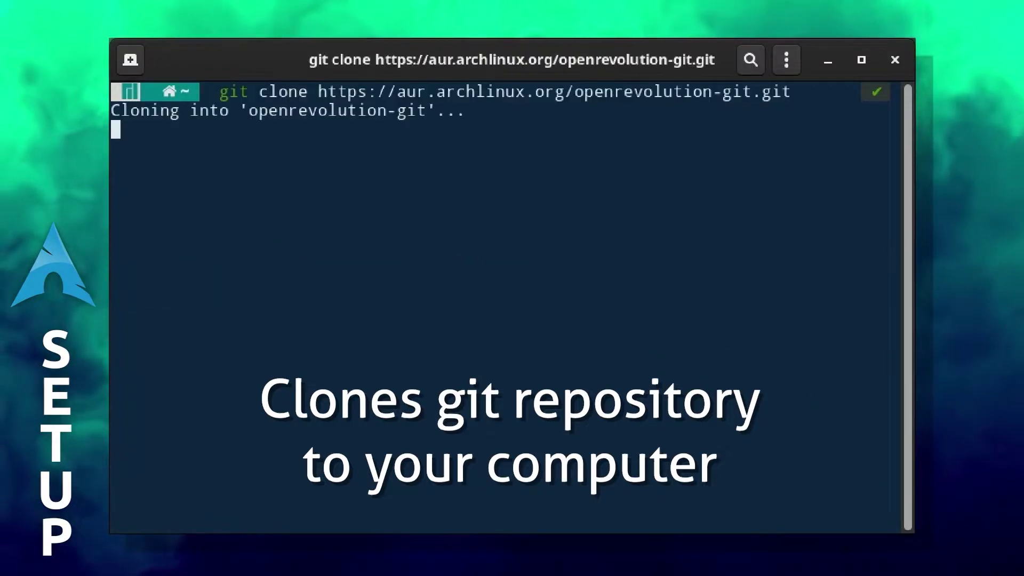
type("cd openrevolution-git/")
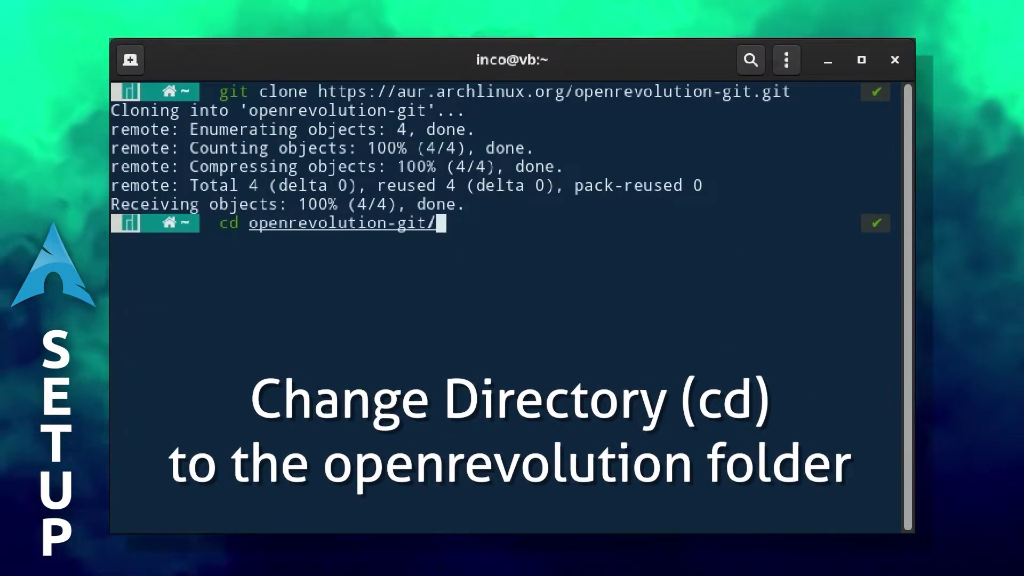
key("Return")
type("make")
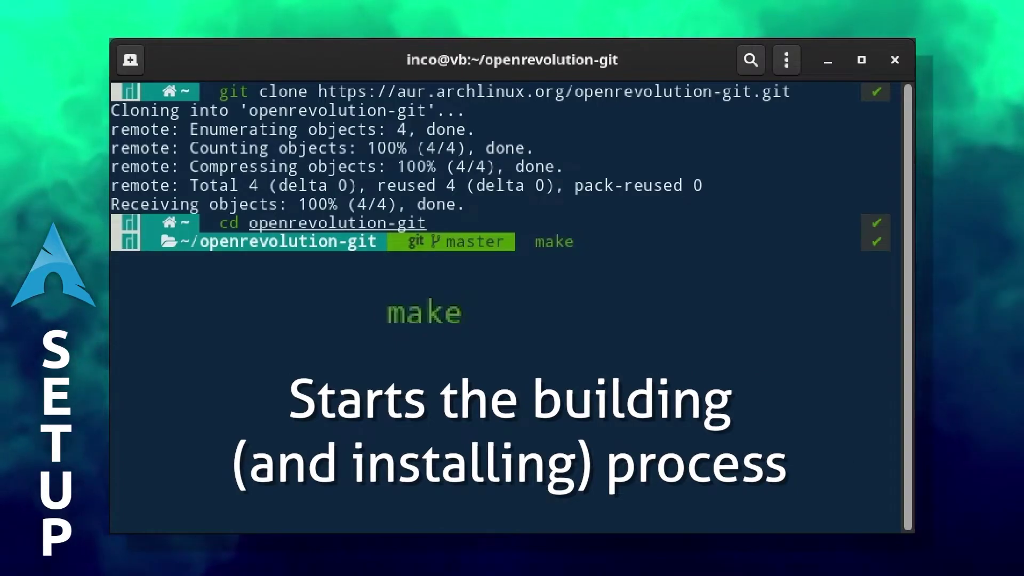
type("pkg -si")
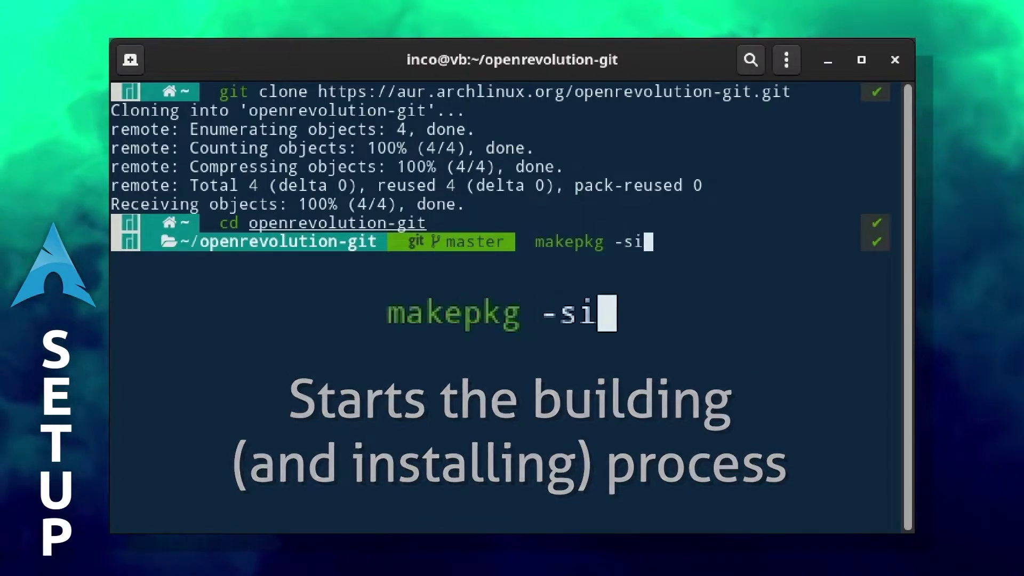
key("Return")
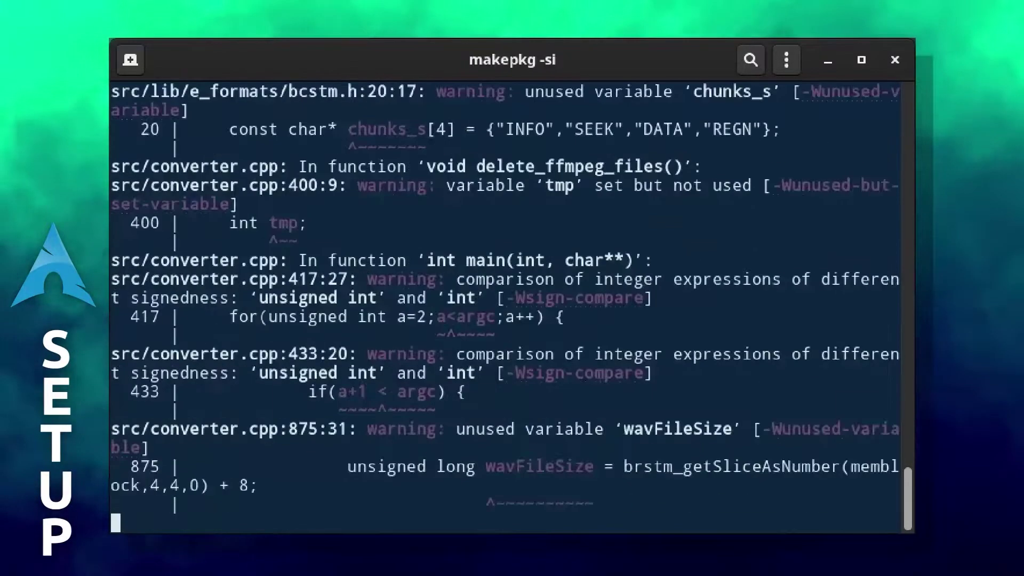
type("y")
key("Return")
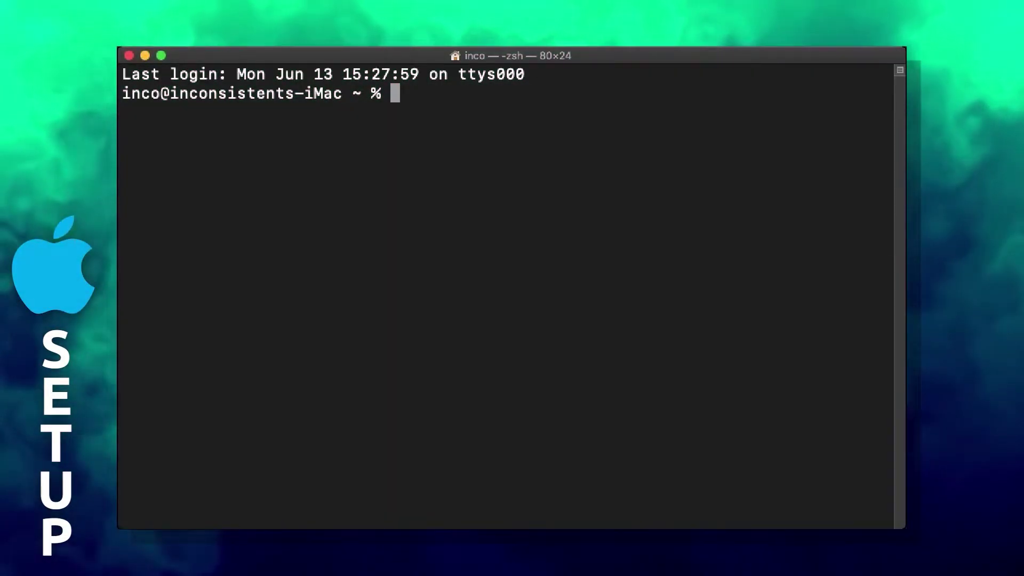
type("xcode-select --")
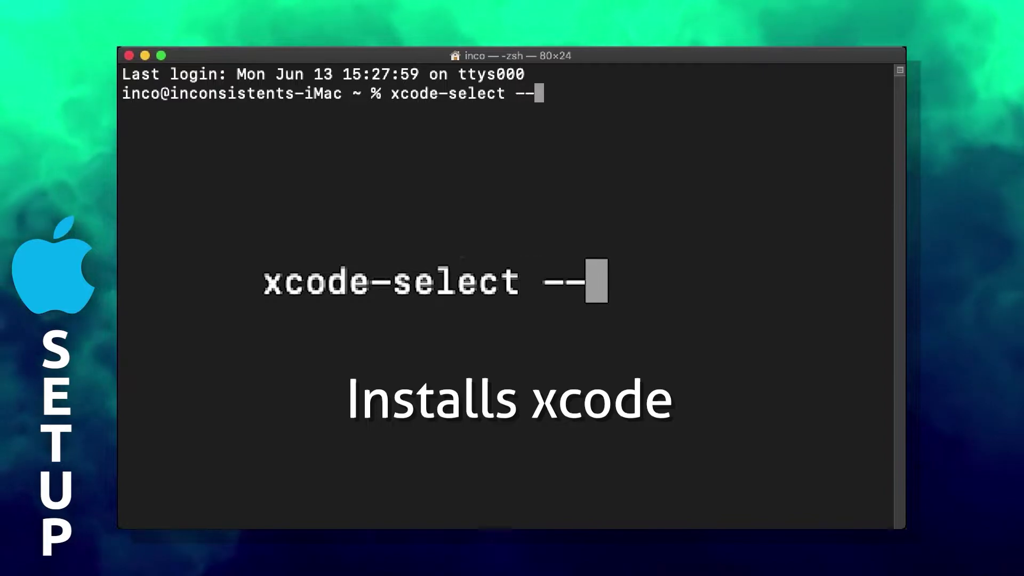
type("install")
- Install the command line developer tools with xcode-select --install, accepting the license
key("Return")
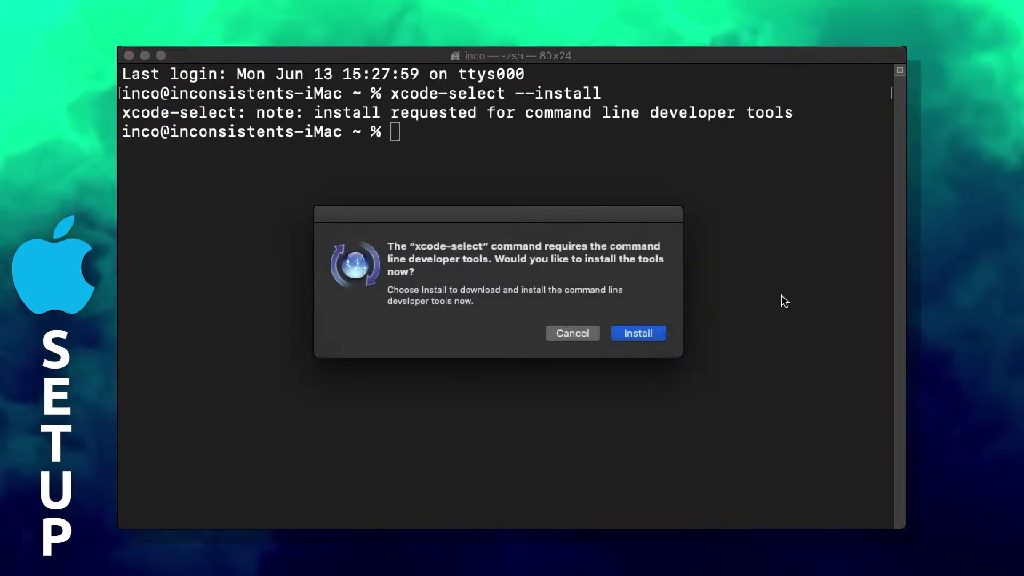
left_click(643, 337)
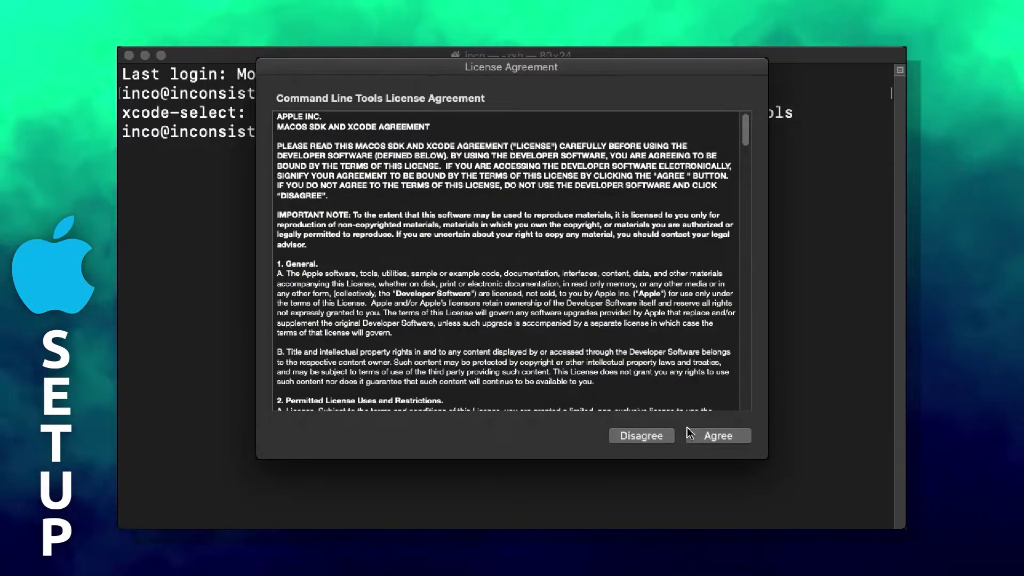
left_click(690, 433)
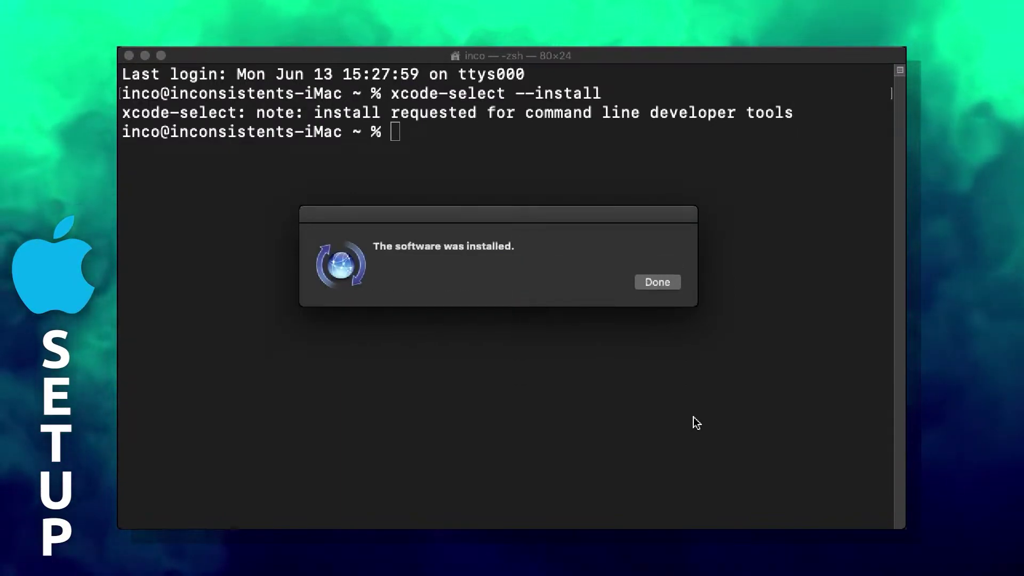
left_click(656, 282)
- Paste and run the brew.sh Homebrew install command
right_click(448, 172)
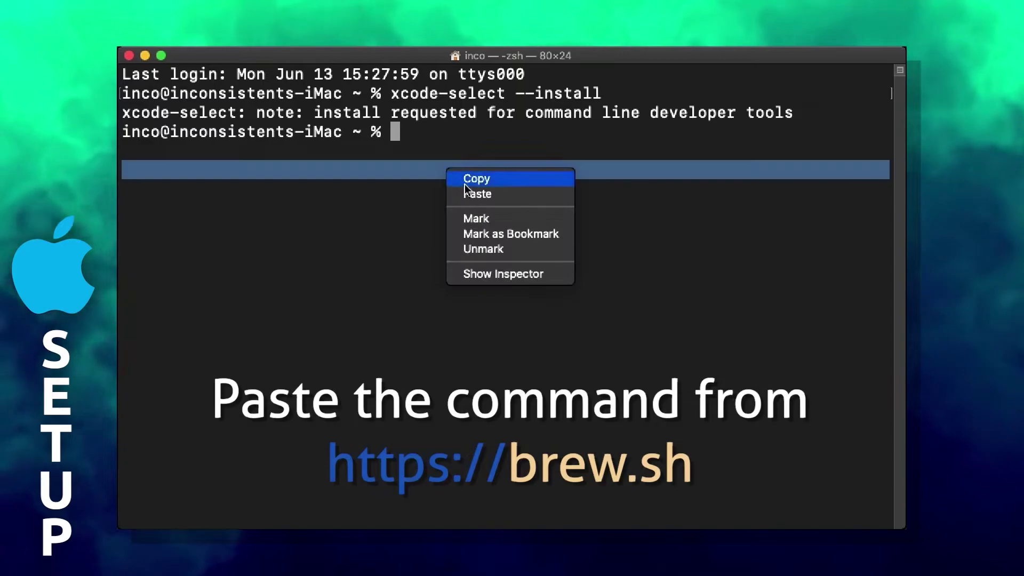
left_click(476, 194)
key("Return")
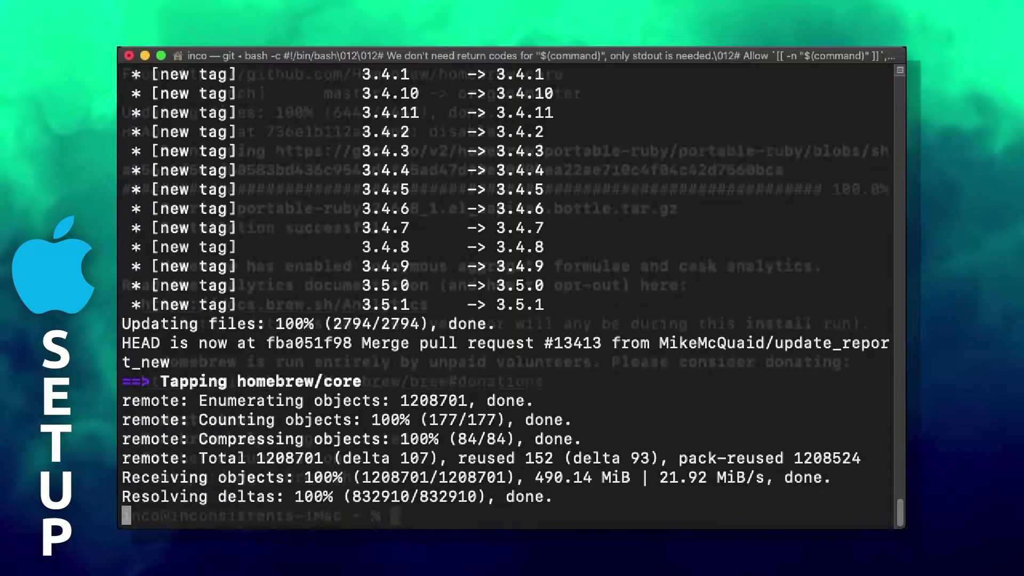
- Tap freeapp2014/stuff with Homebrew and start installing openrevolution
type("brew")
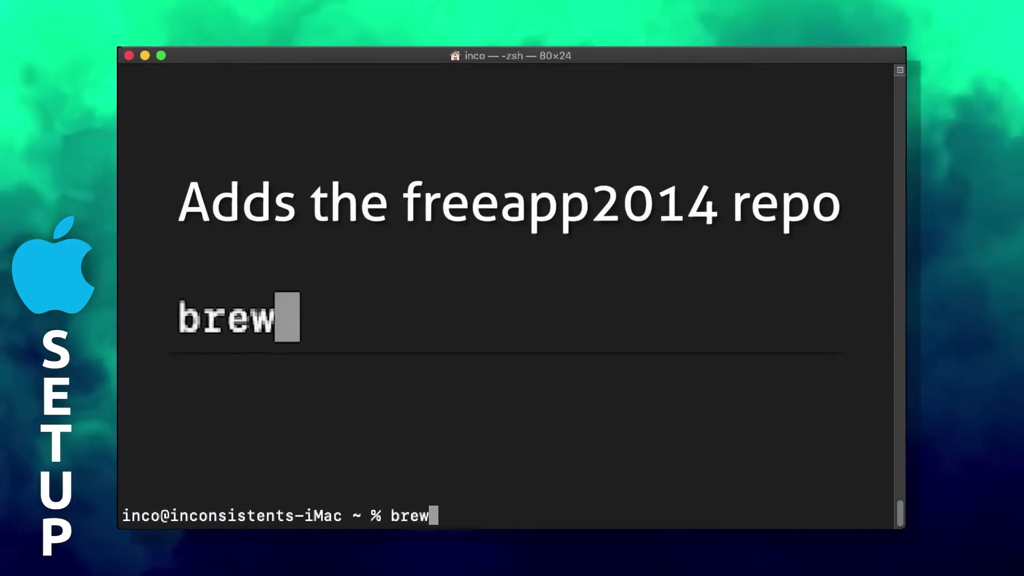
type(" tap freeapp2014/stuff")
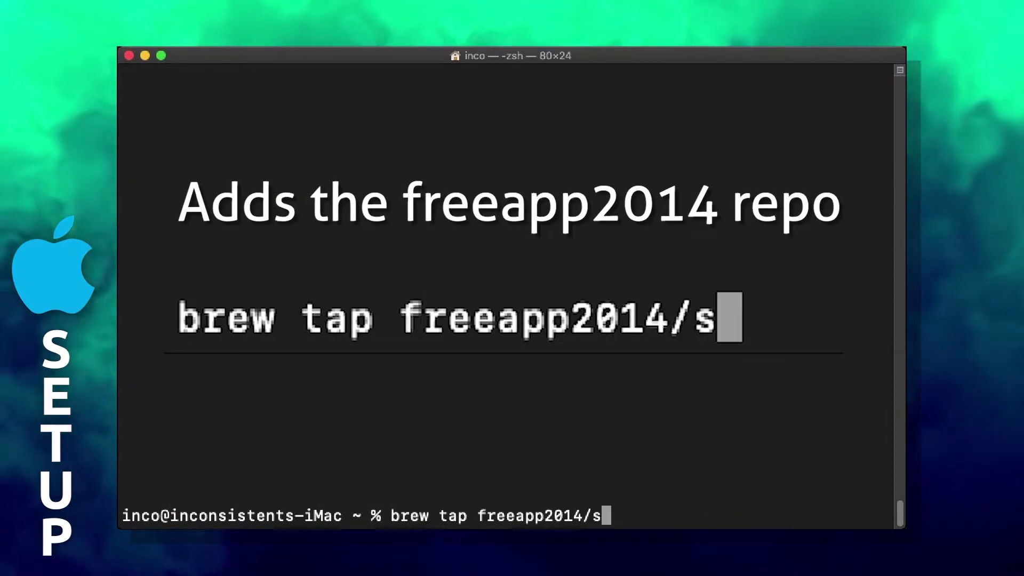
key("Return")
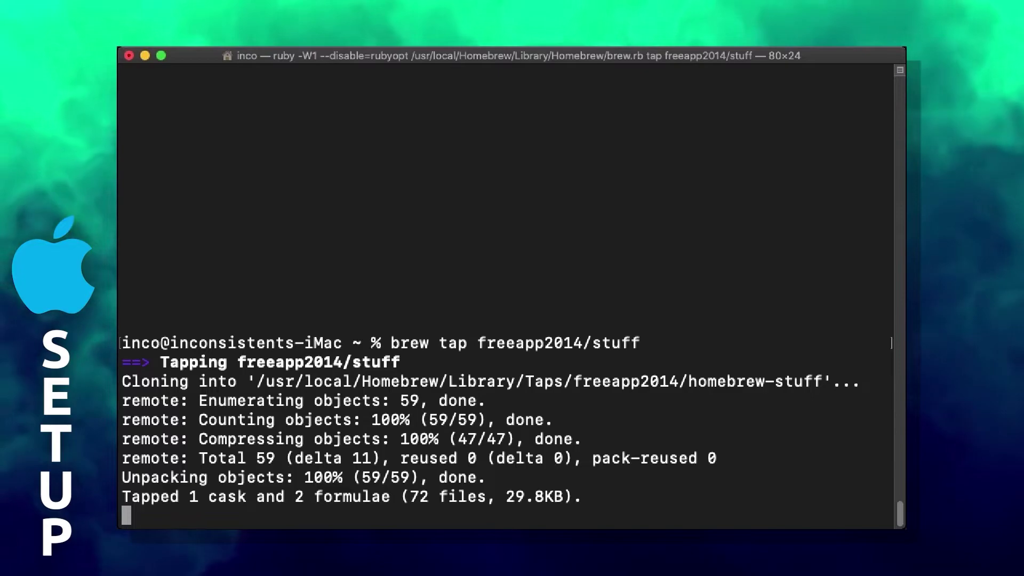
type("brew install openrevolutio")
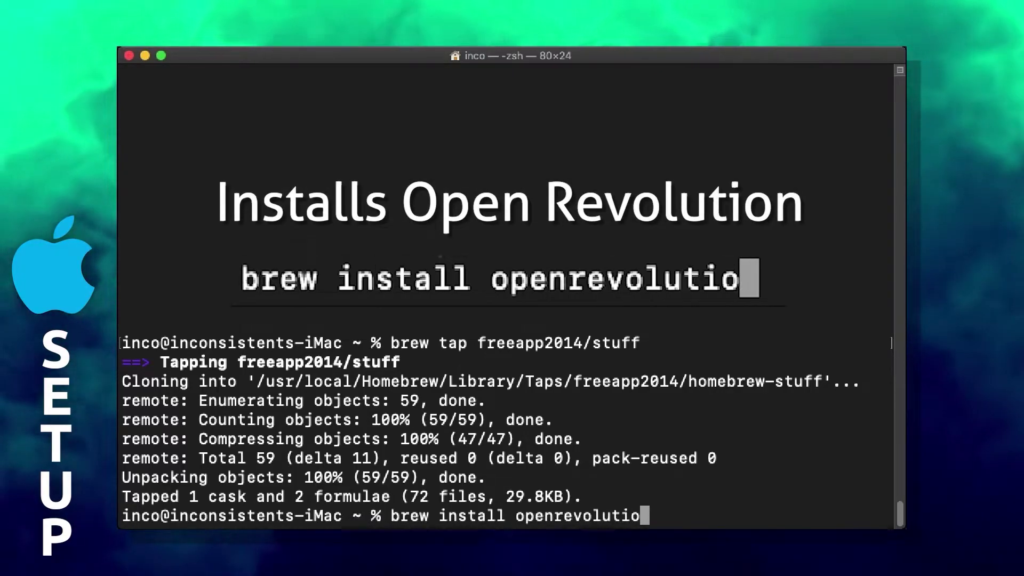
type("n")
key("Return")
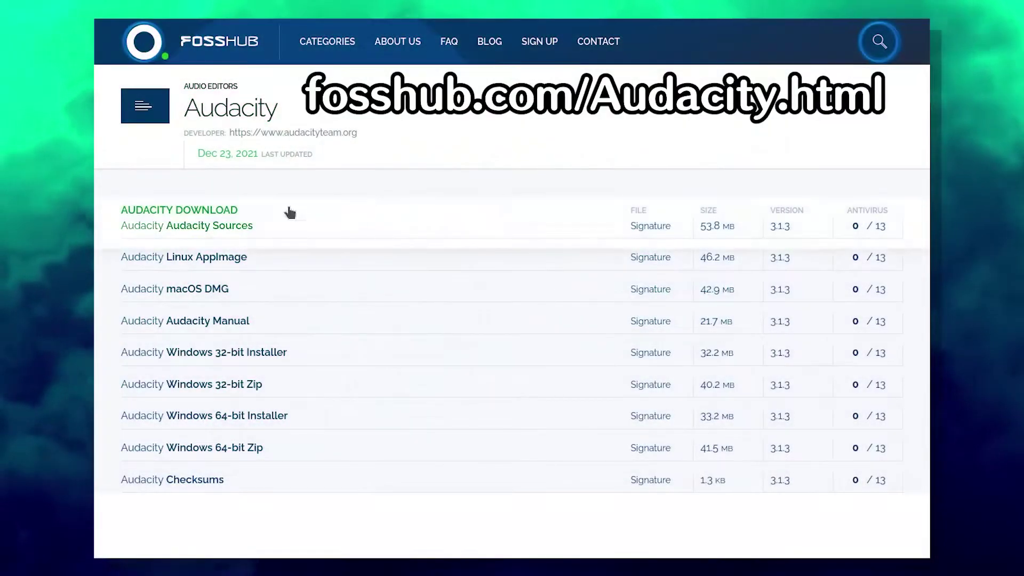
- Download the Audacity Linux AppImage from FossHub and drag the Pinestar song into Audacity
left_click(211, 261)
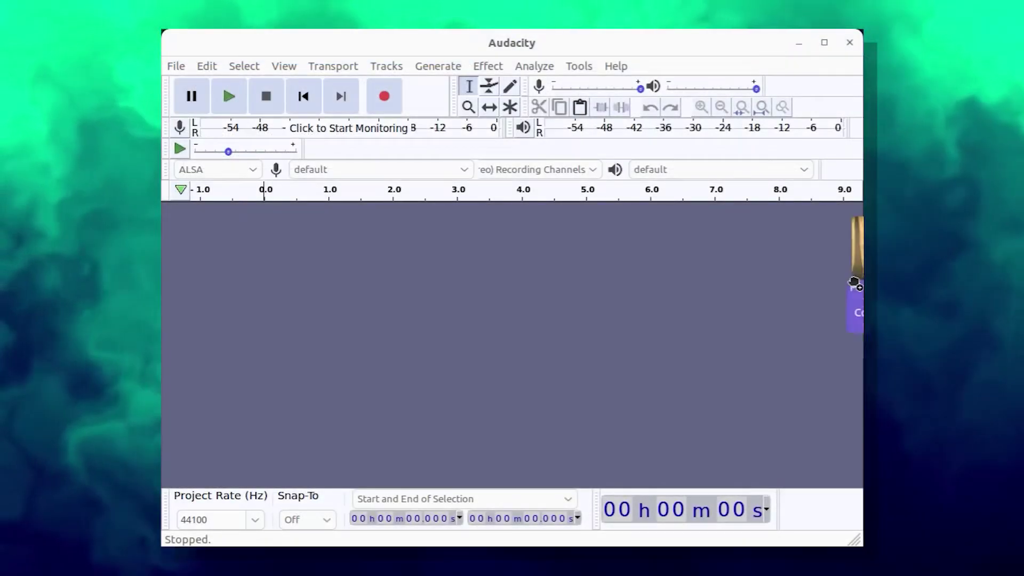
left_click_drag(854, 283, 485, 349)
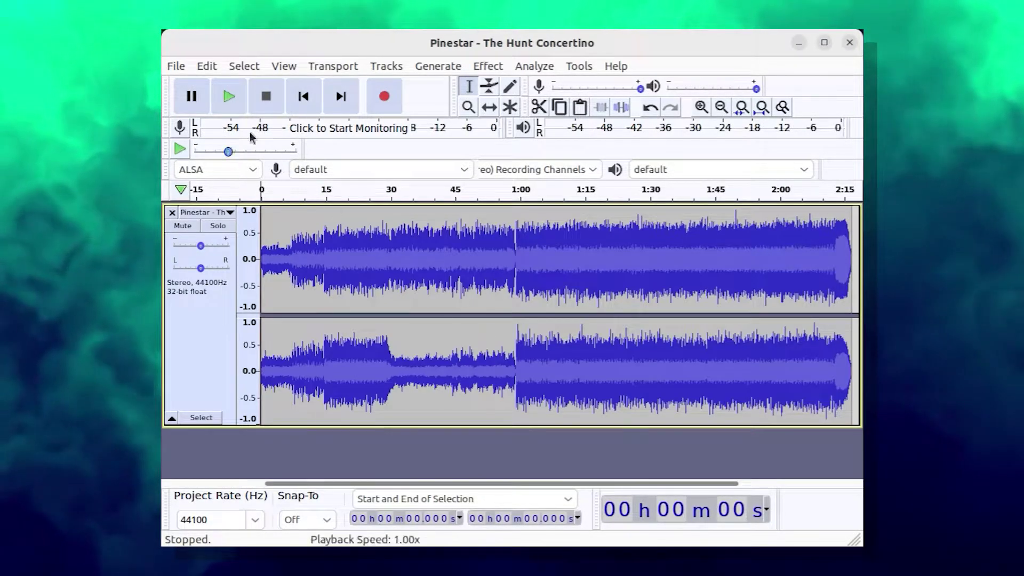
- Export the Pinestar - The Hunt Concertino track as a Signed 16-bit PCM WAV into Music
left_click(176, 66)
mouse_move(301, 180)
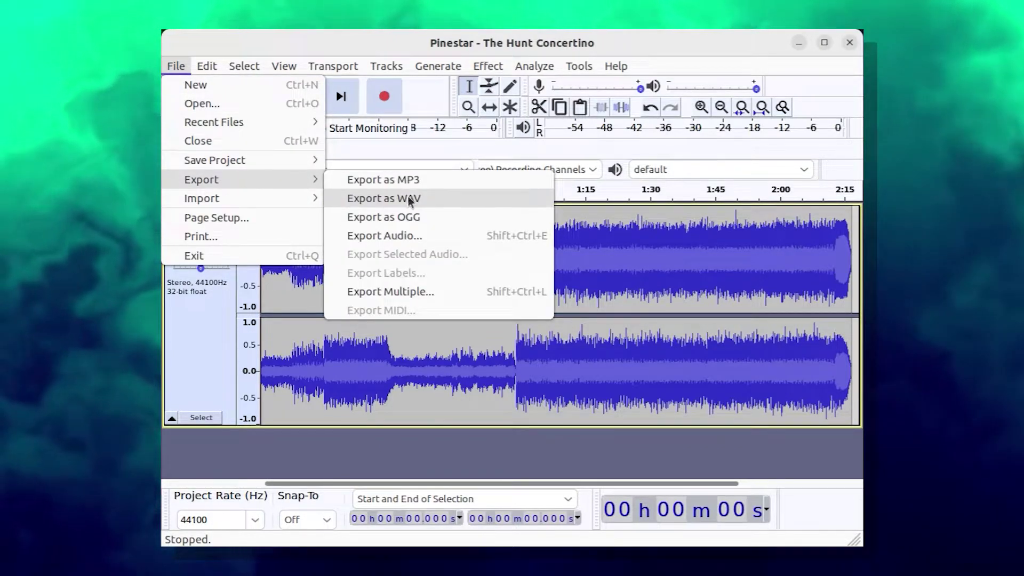
left_click(410, 199)
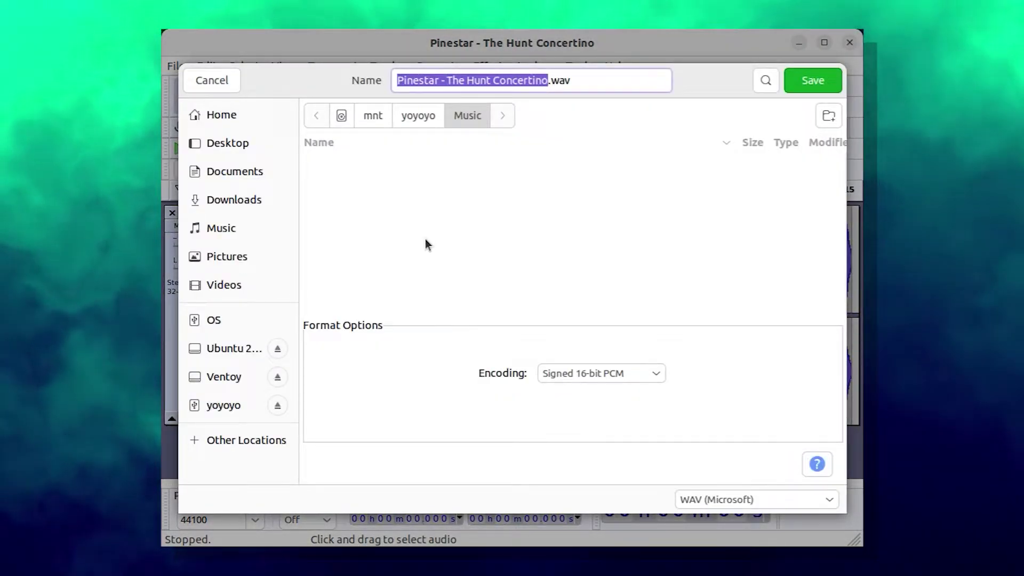
left_click(809, 80)
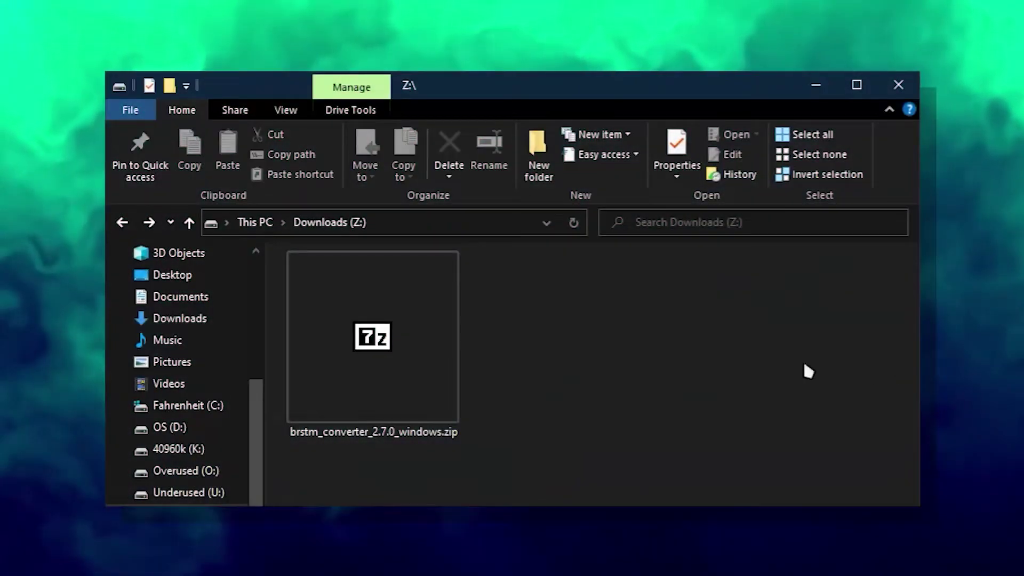
- Extract brstm_converter_2.7.0_windows.zip with 7-Zip and copy the Pinestar WAV into that folder
right_click(427, 265)
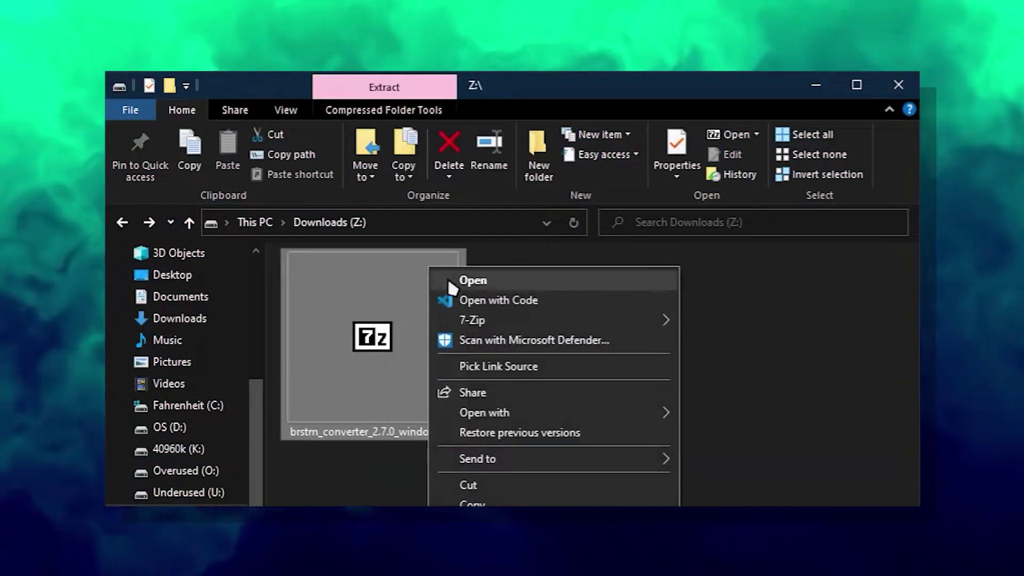
mouse_move(498, 320)
left_click(789, 402)
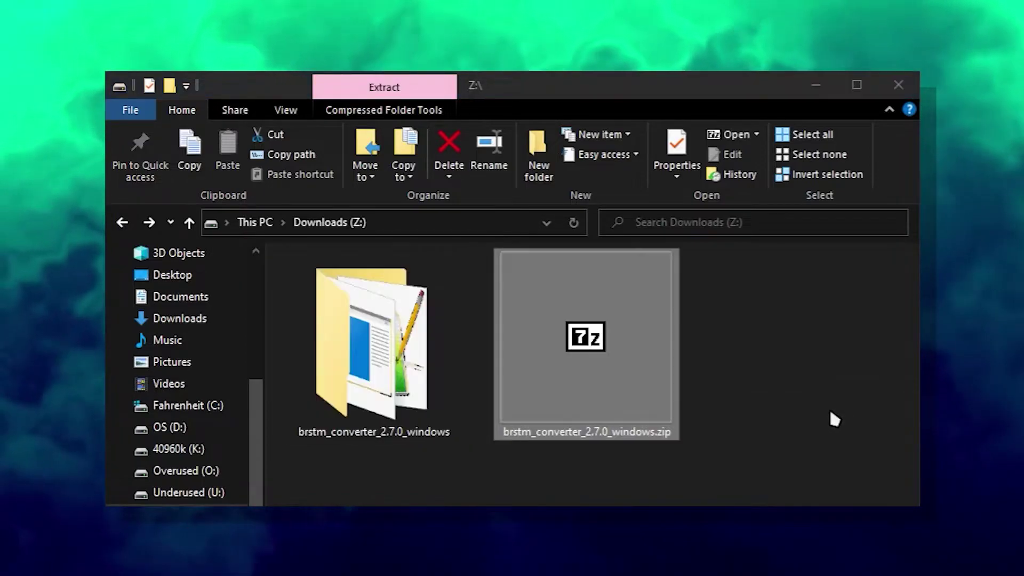
left_click(373, 347)
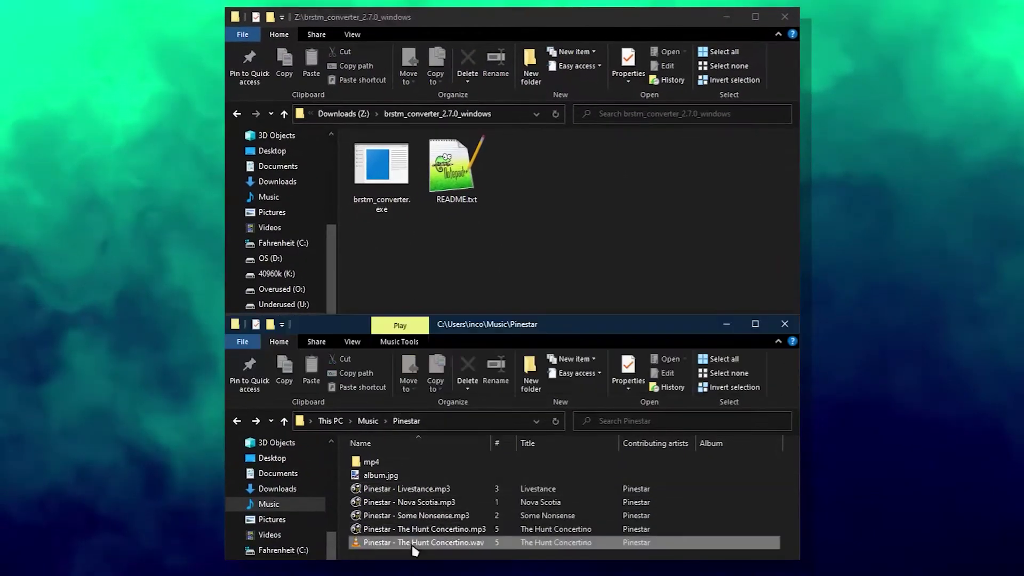
left_click_drag(421, 542, 598, 221)
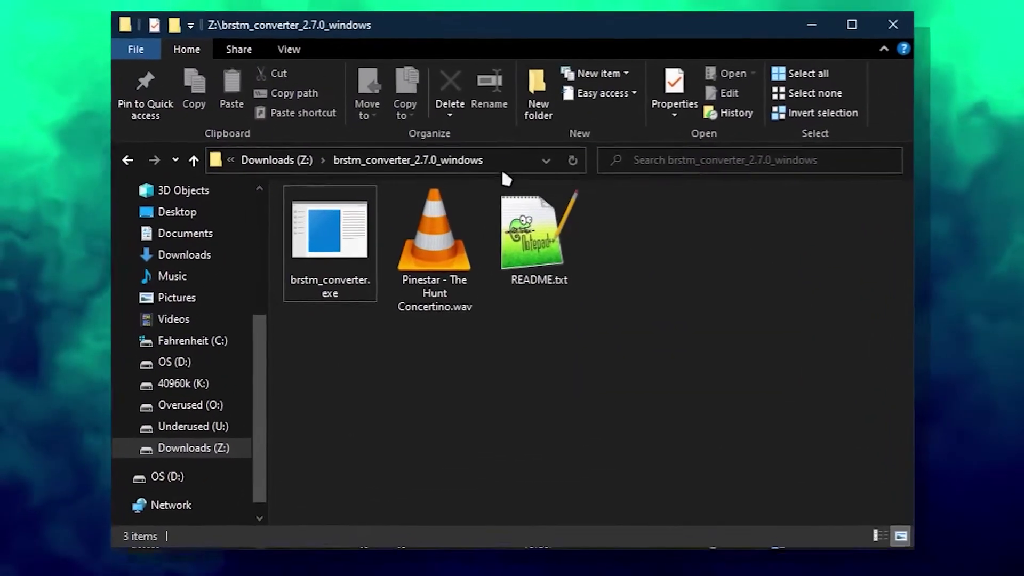
- Open a Command Prompt in the converter folder via cmd and begin typing brstm_converter.exe
left_click(501, 115)
type("cmd")
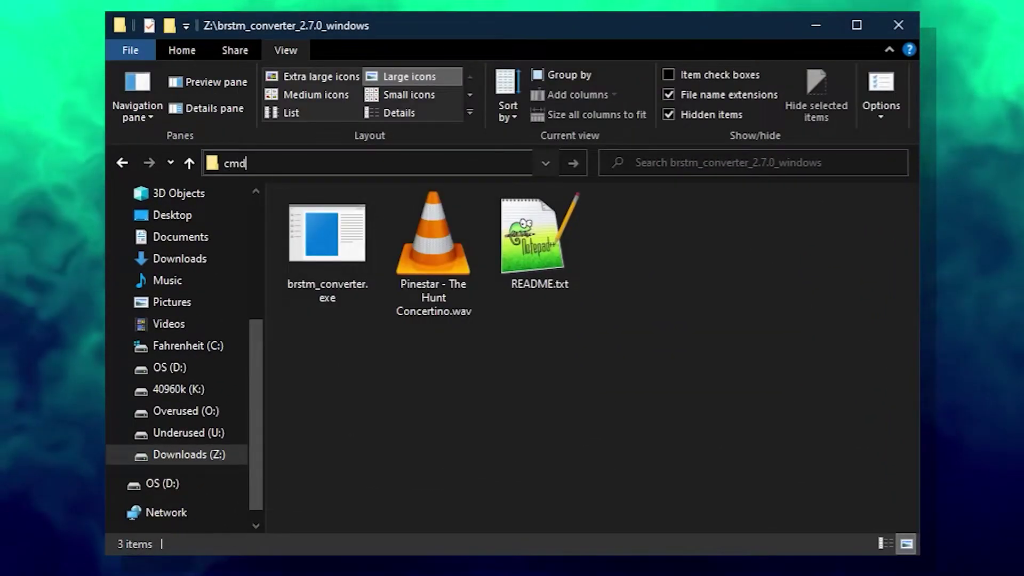
key("Return")
type("brs")
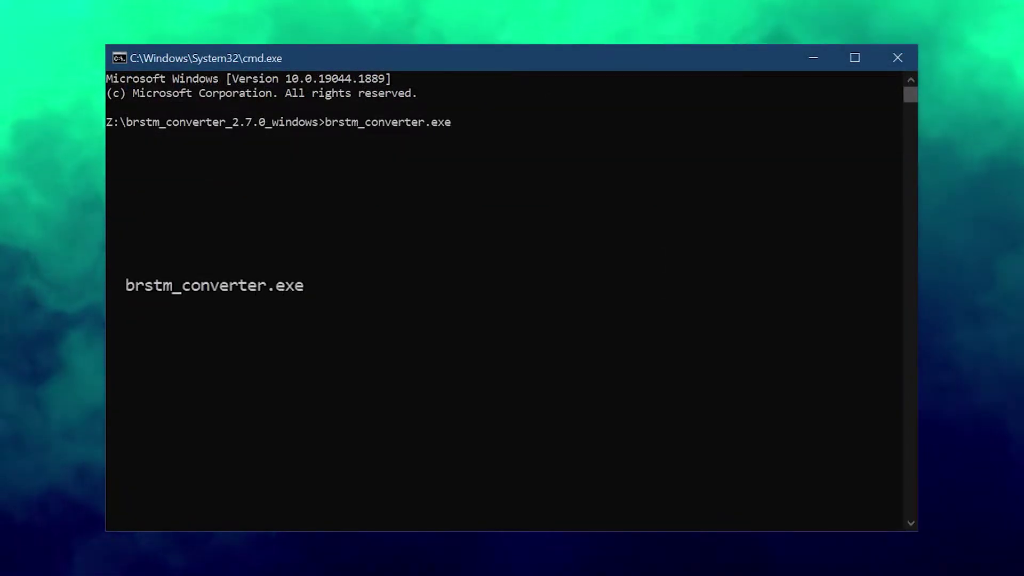
- Run brstm_converter.exe on the Pinestar WAV with -o output.bwav --loop 0
key("Tab")
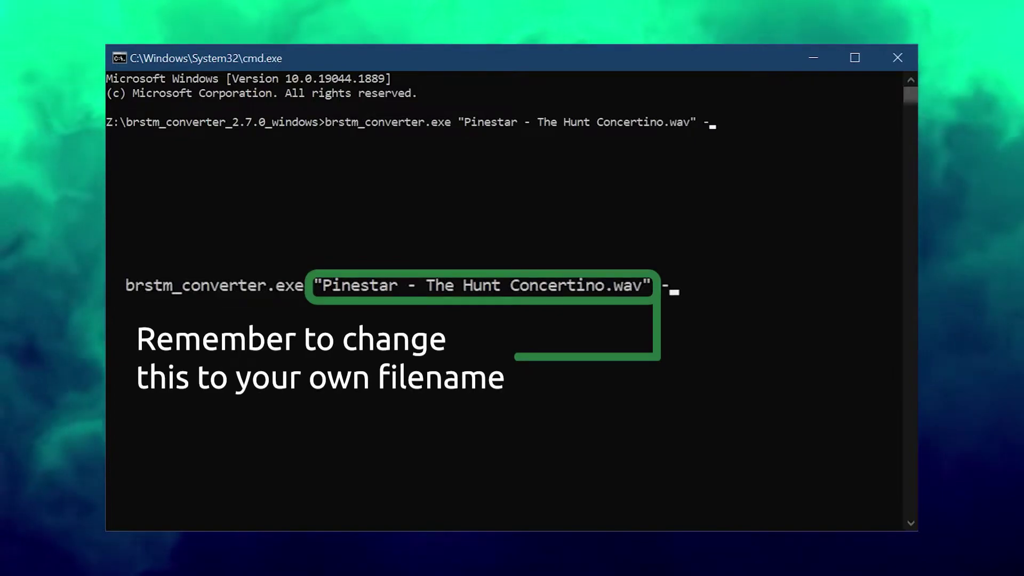
type("-o output.bw")
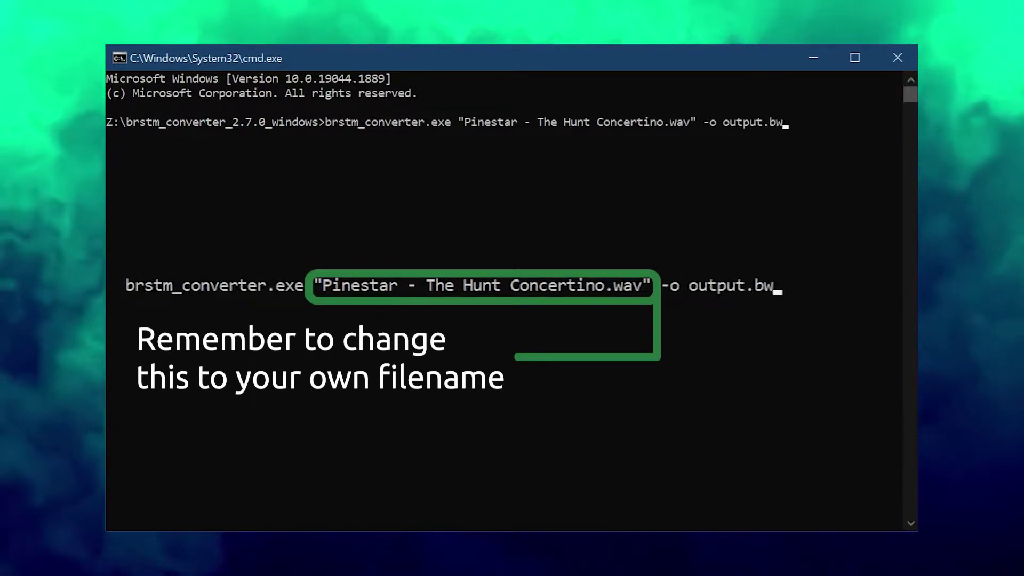
type("av --loop ")
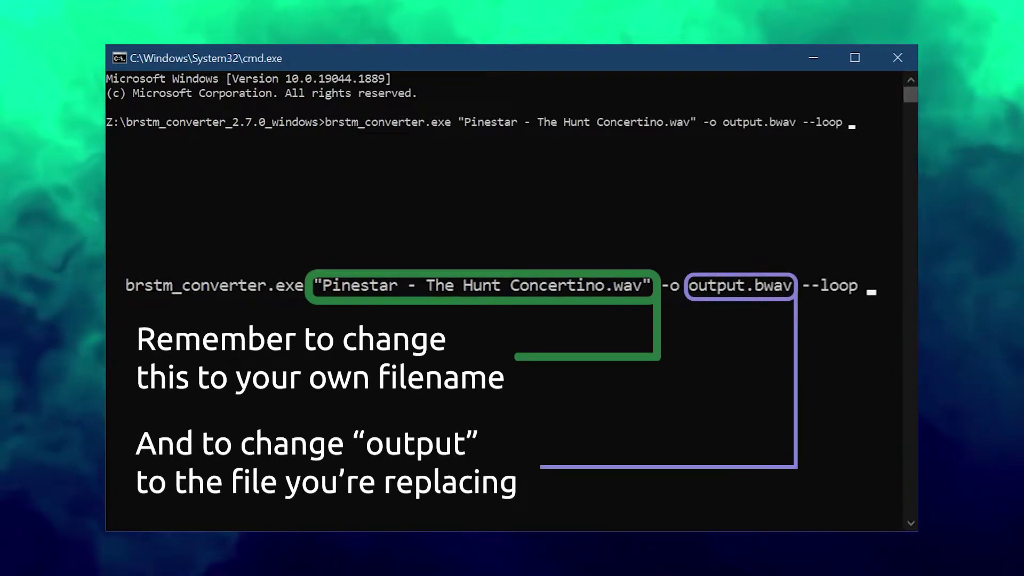
type("0")
key("Return")
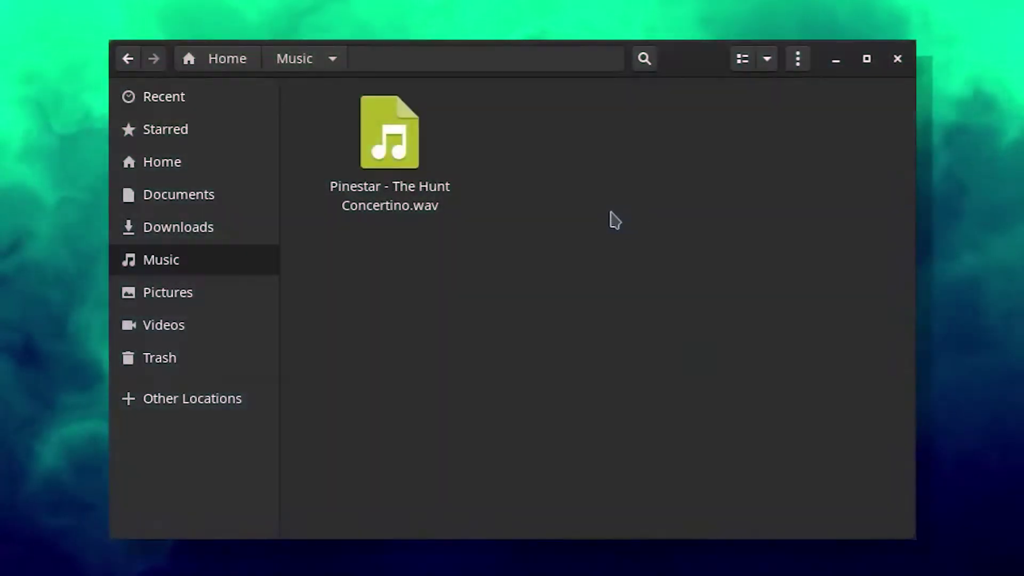
- Open a terminal in the Music folder and convert the Pinestar WAV with brstm_converter -o output
right_click(574, 193)
left_click(691, 394)
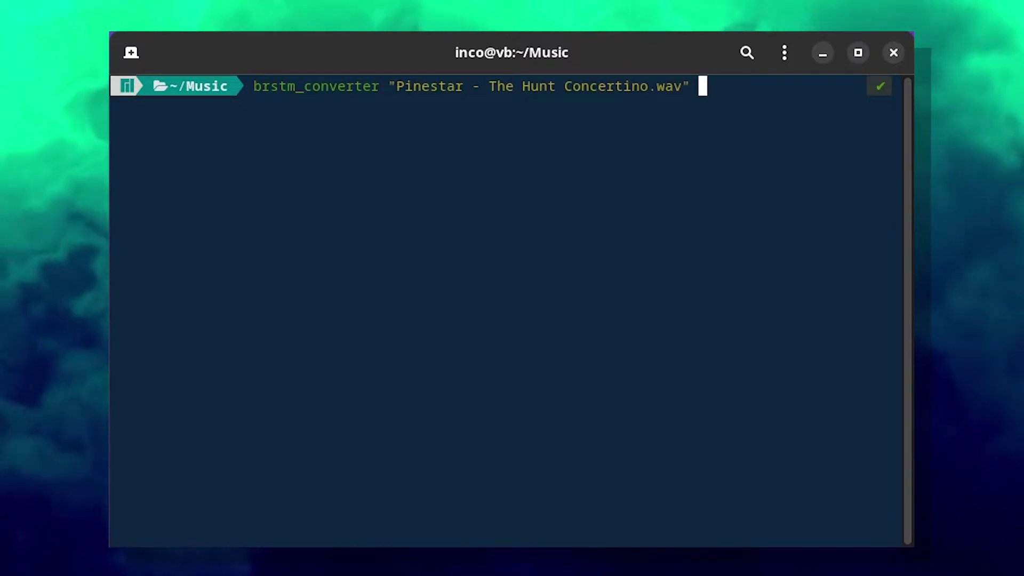
type("-o output.bwav --loop 0")
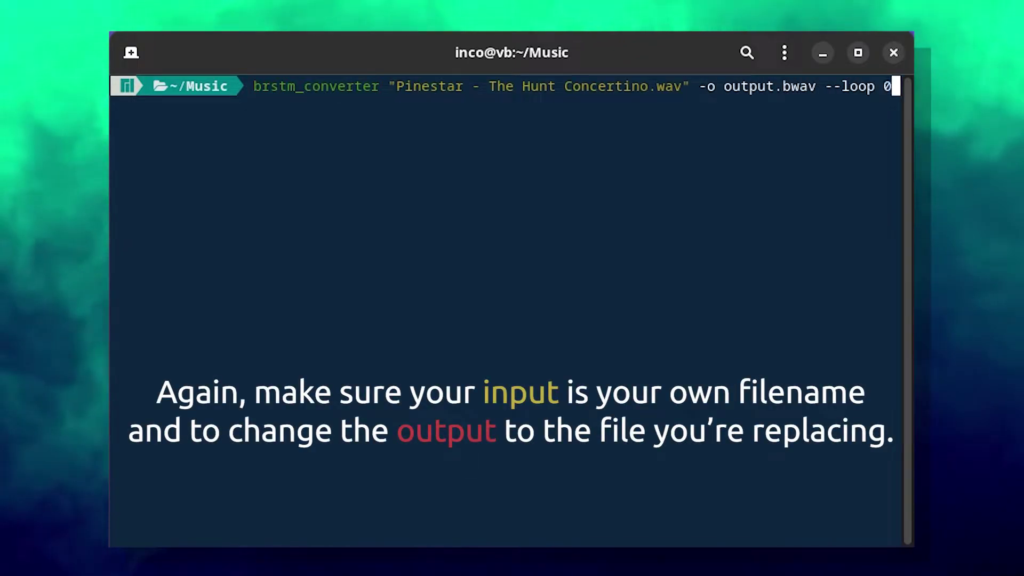
key("Return")
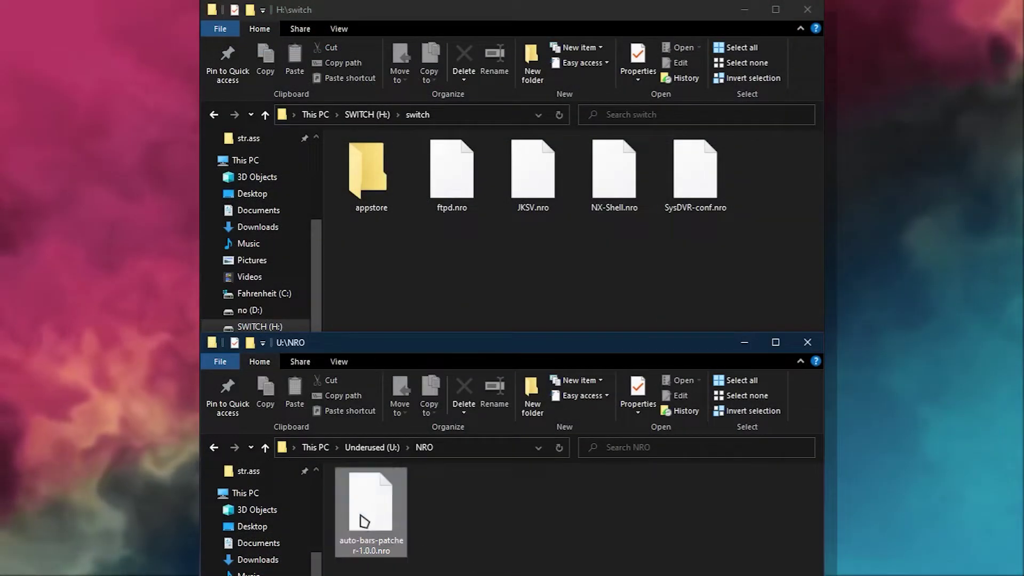
- Copy auto-bars-patcher-1.0.0.nro into H:\switch, then confirm the user profile to launch a title
left_click_drag(364, 520, 560, 280)
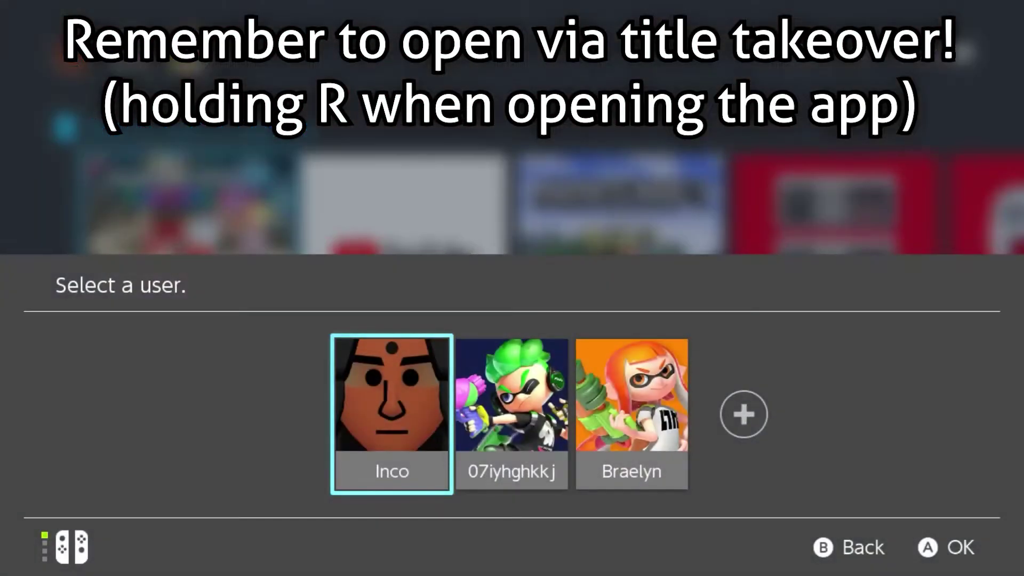
key("Return")
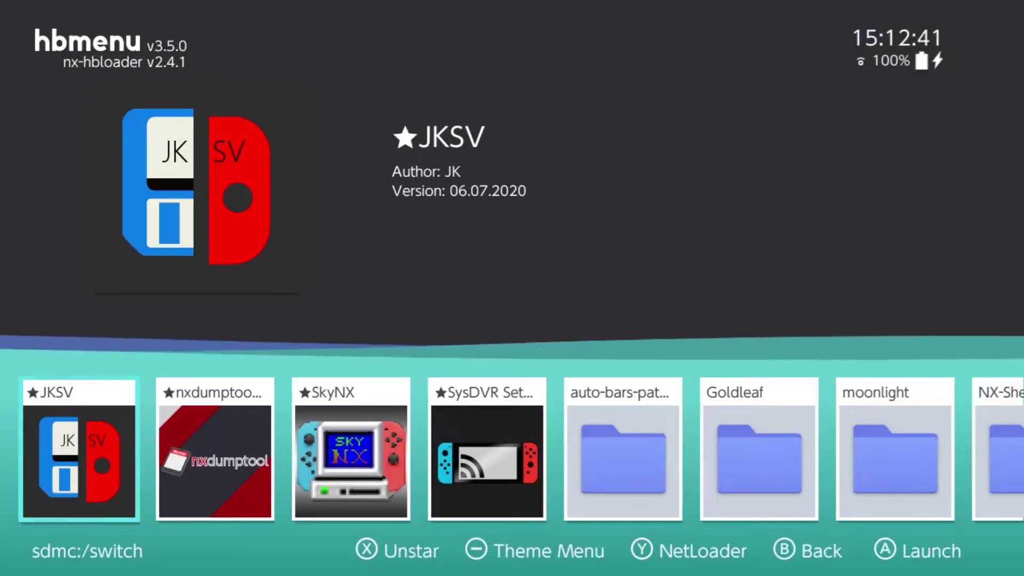
- Launch nxdumptool and open the RomFS options for Animal Crossing: New Horizons from installed content
key("Right")
key("Return")
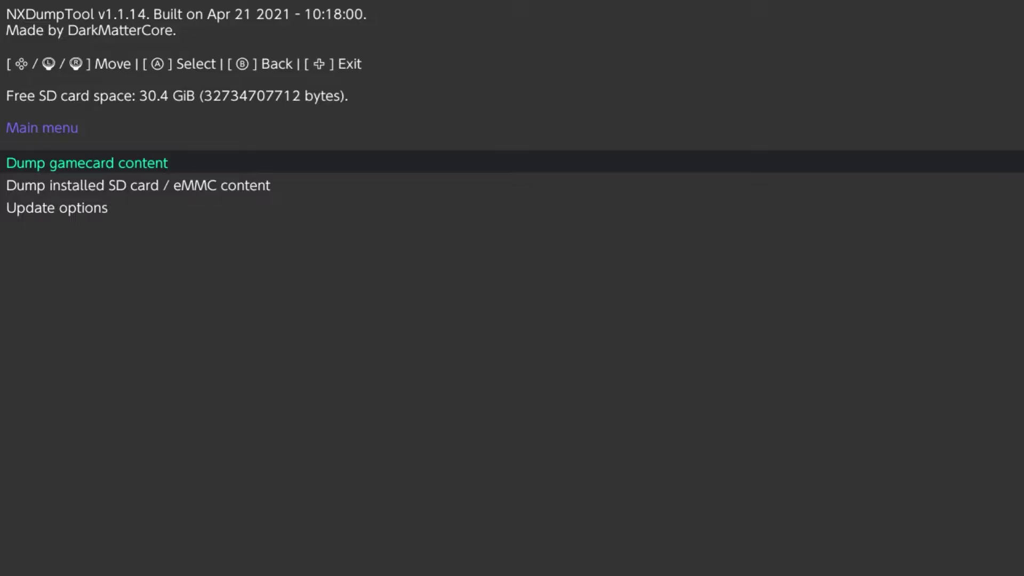
key("Down")
key("Return")
key("Down")
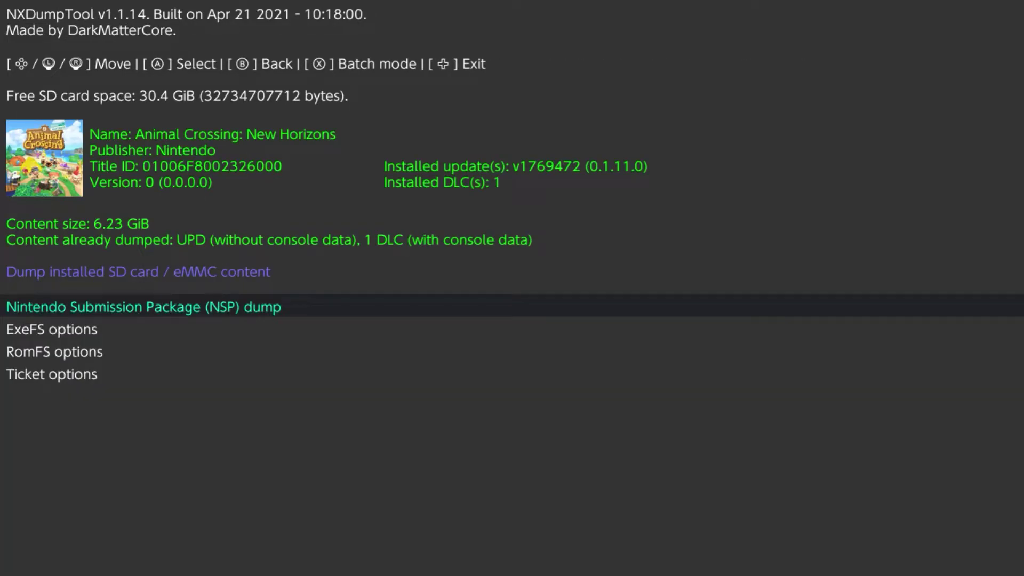
key("Down")
key("Down")
key("Return")
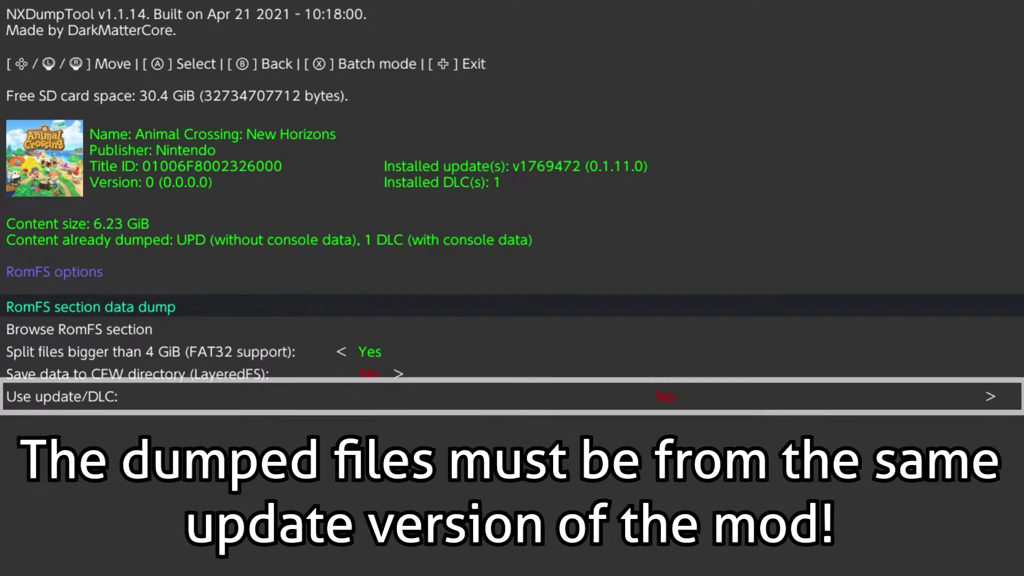
- Browse the RomFS section, enter the Sound folder and dump the whole directory
key("Down")
key("Return")
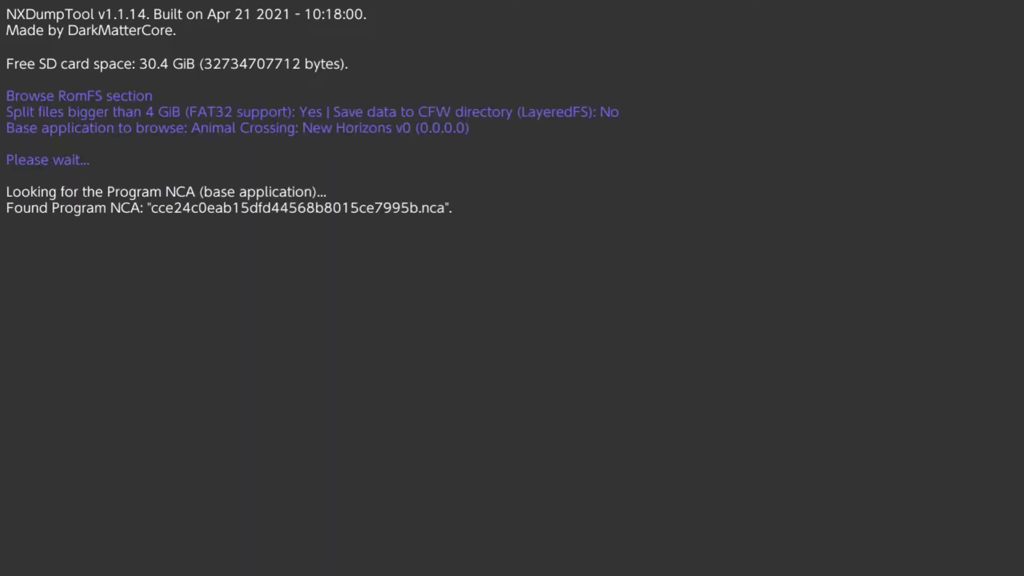
key("Up")
key("Up")
key("Up")
key("Up")
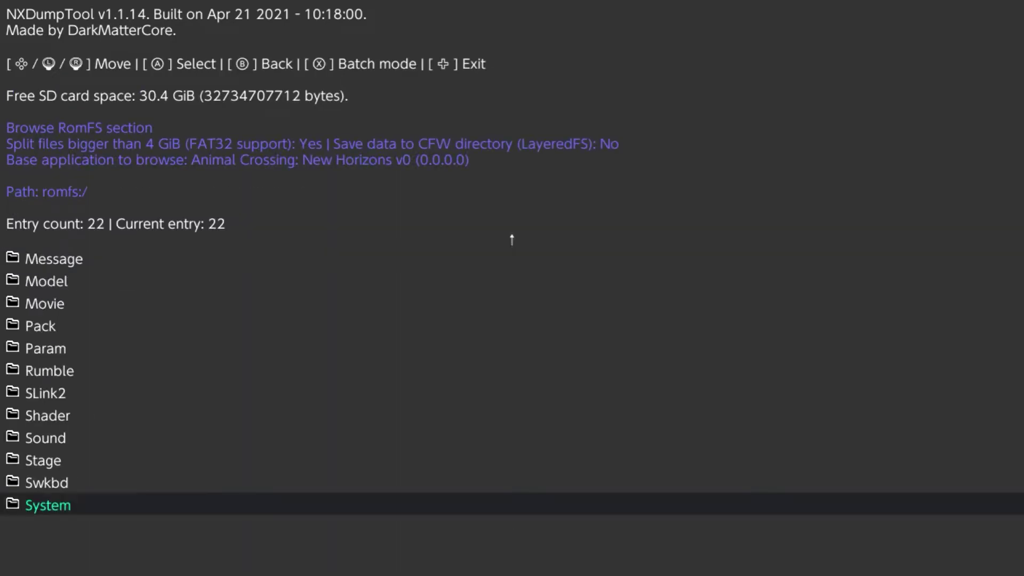
key("Return")
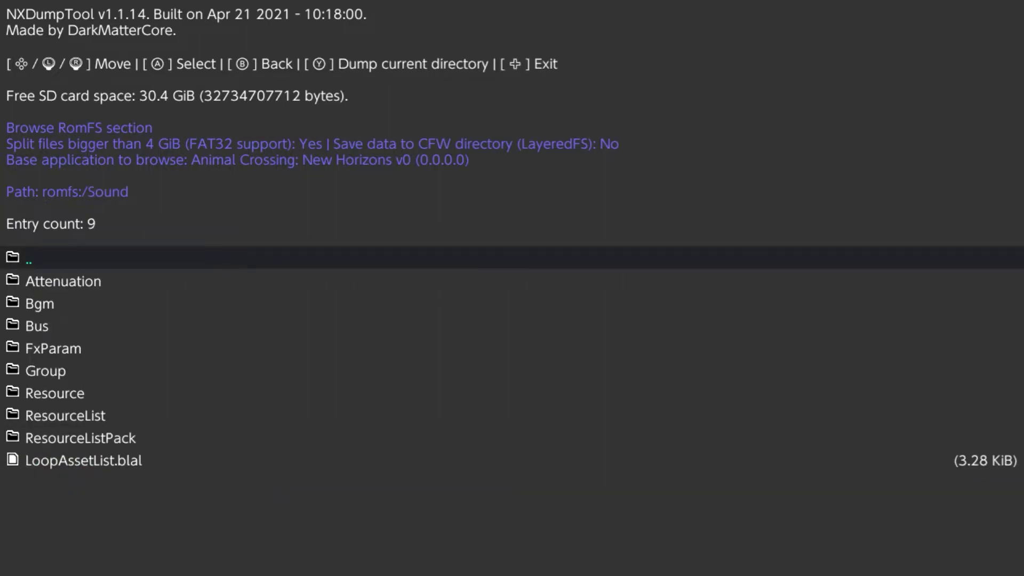
key("y")
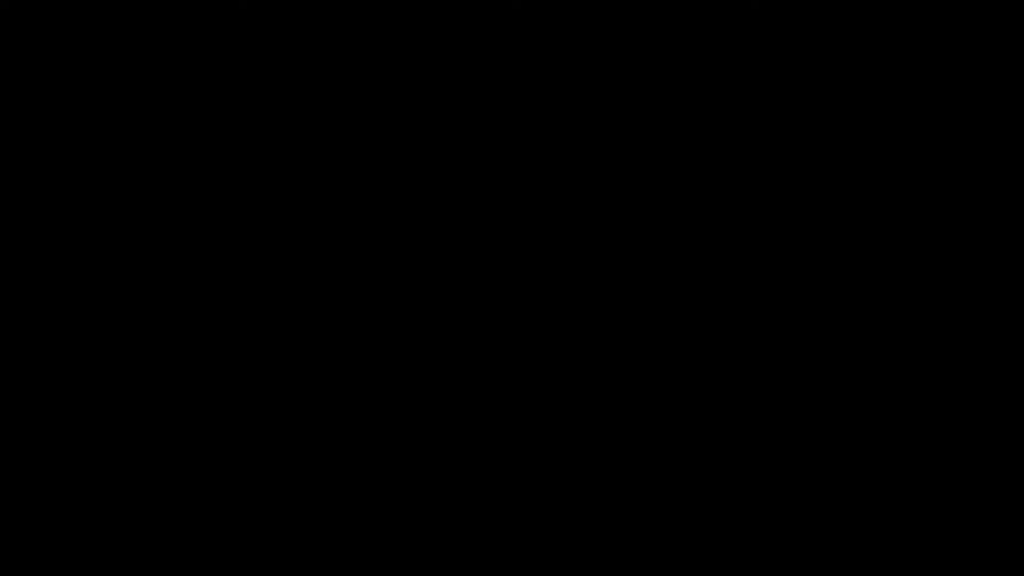
- Launch Automatic BARS Patcher from hbmenu and patch Animal Crossing: New Horizons with Accept & Patch
key("Right")
key("Right")
key("Right")
key("Right")
key("Right")
key("Right")
key("Right")
key("Right")
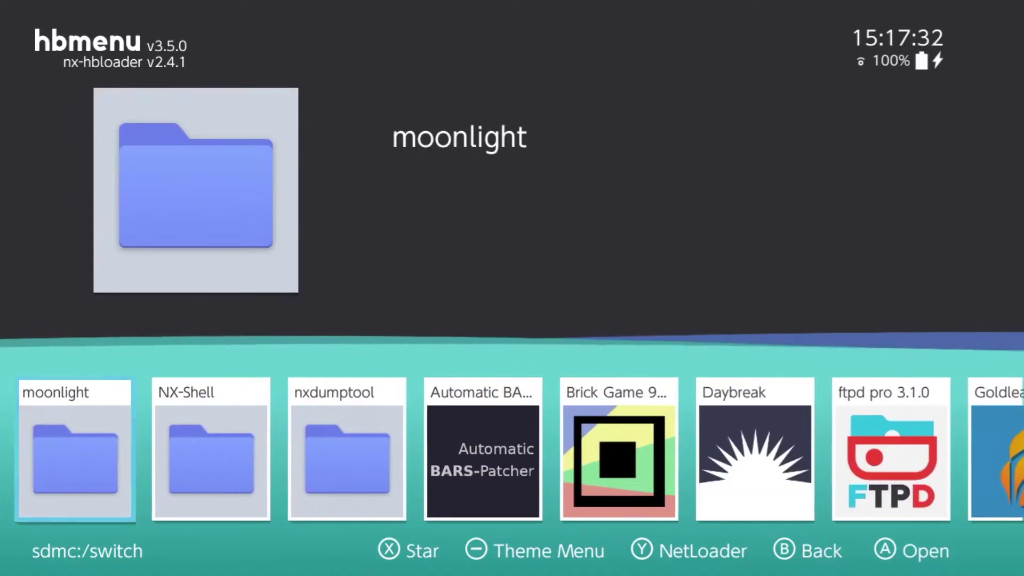
key("Return")
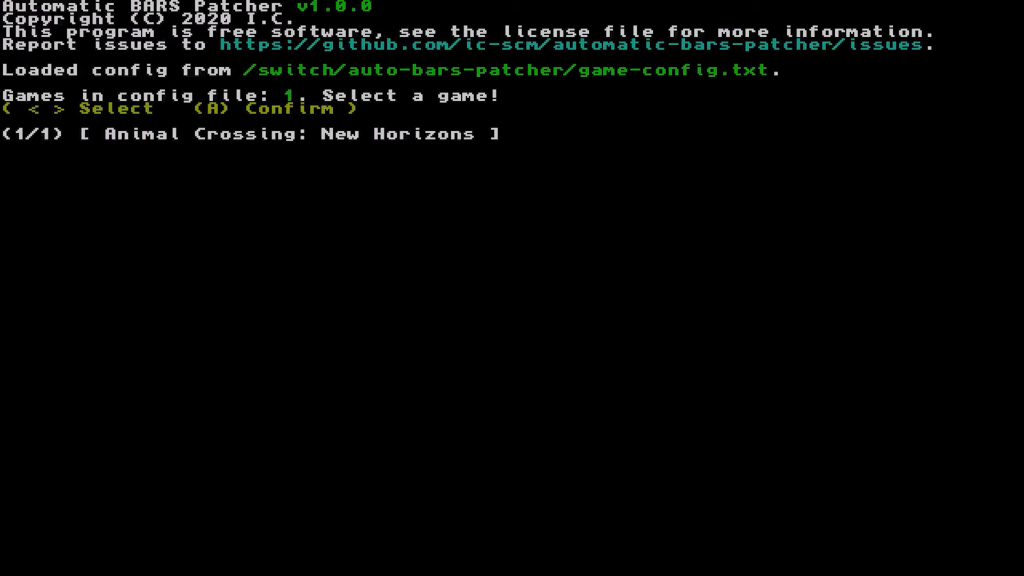
key("Return")
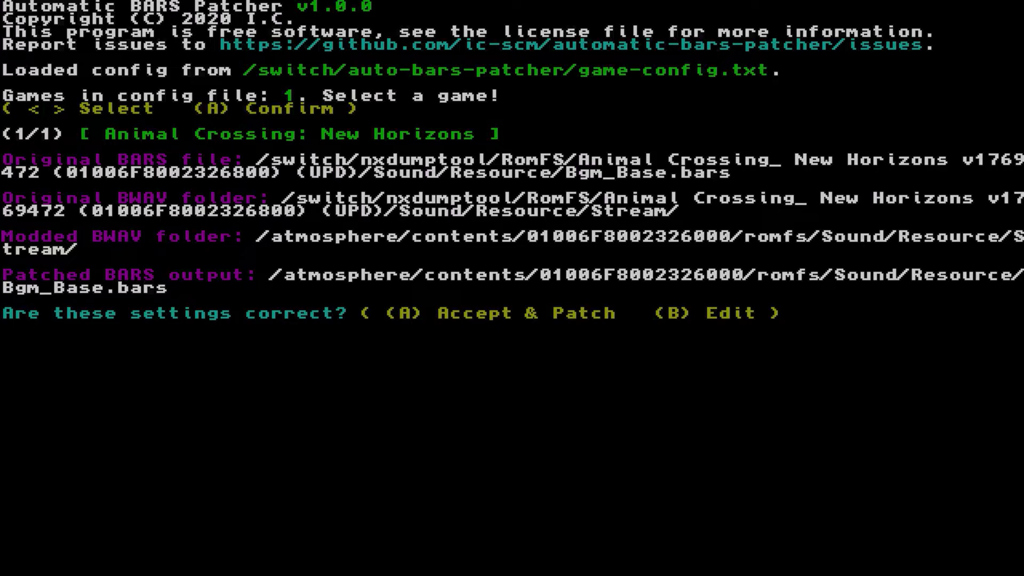
key("Return")
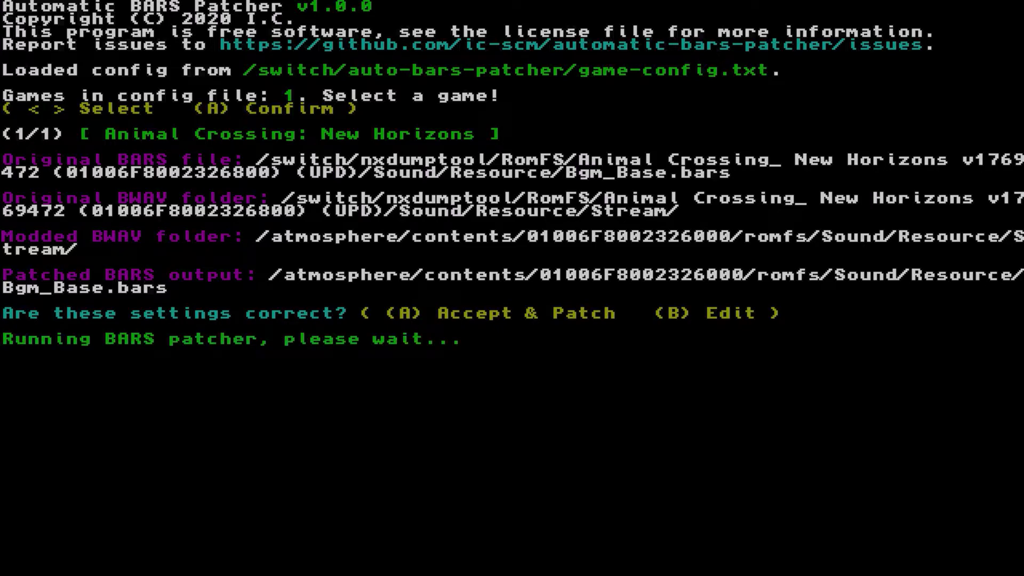